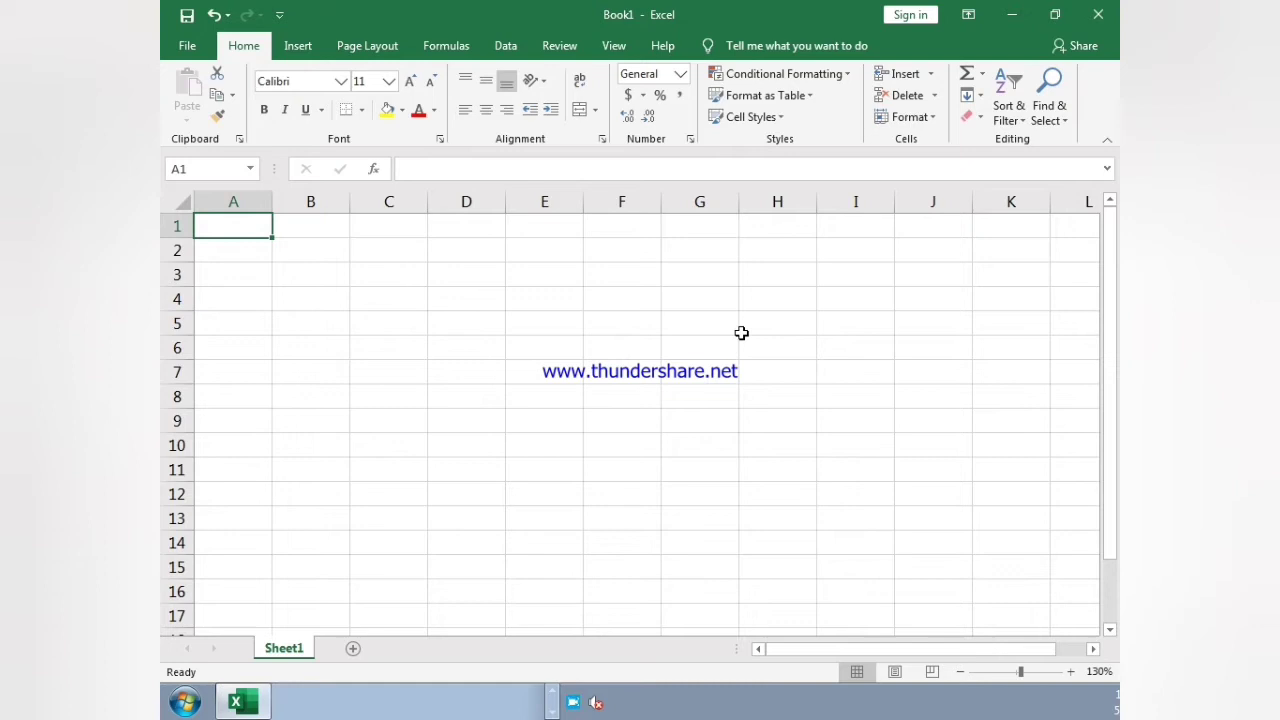
Step: Enter the heading Year in A1 with 2001 and 2002 beneath it
type("Ye")
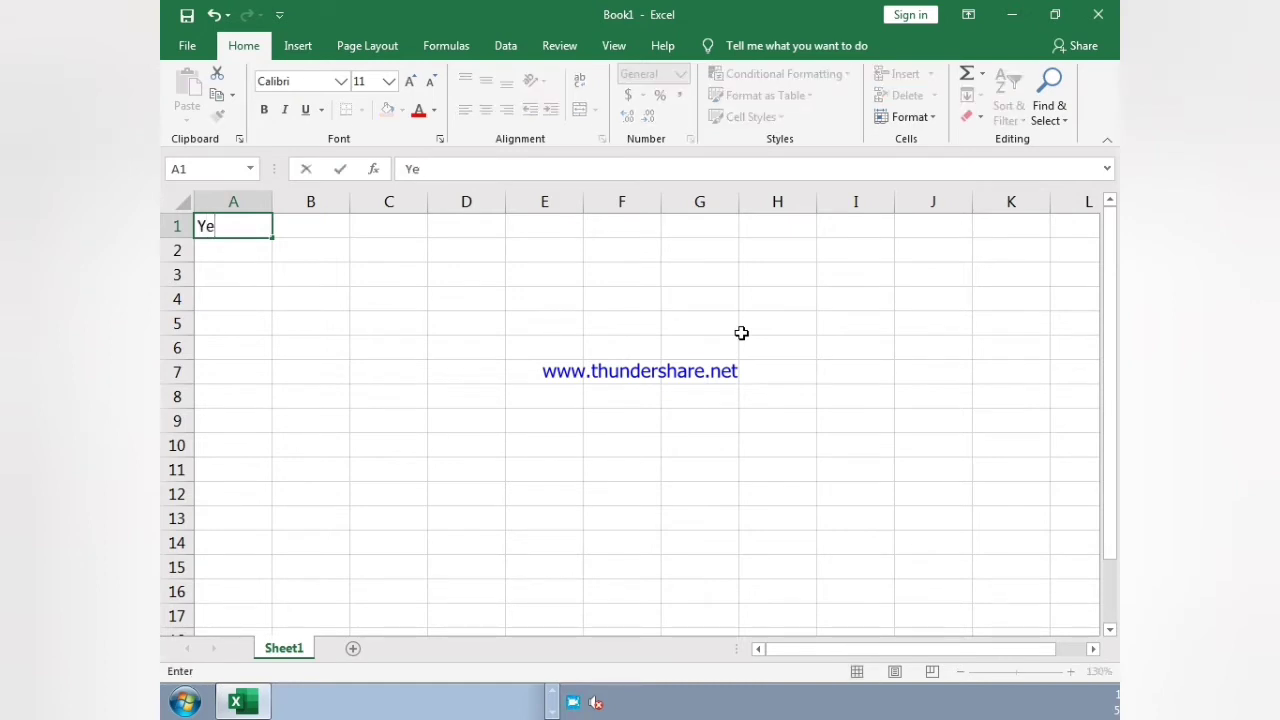
type("ar")
key("Return")
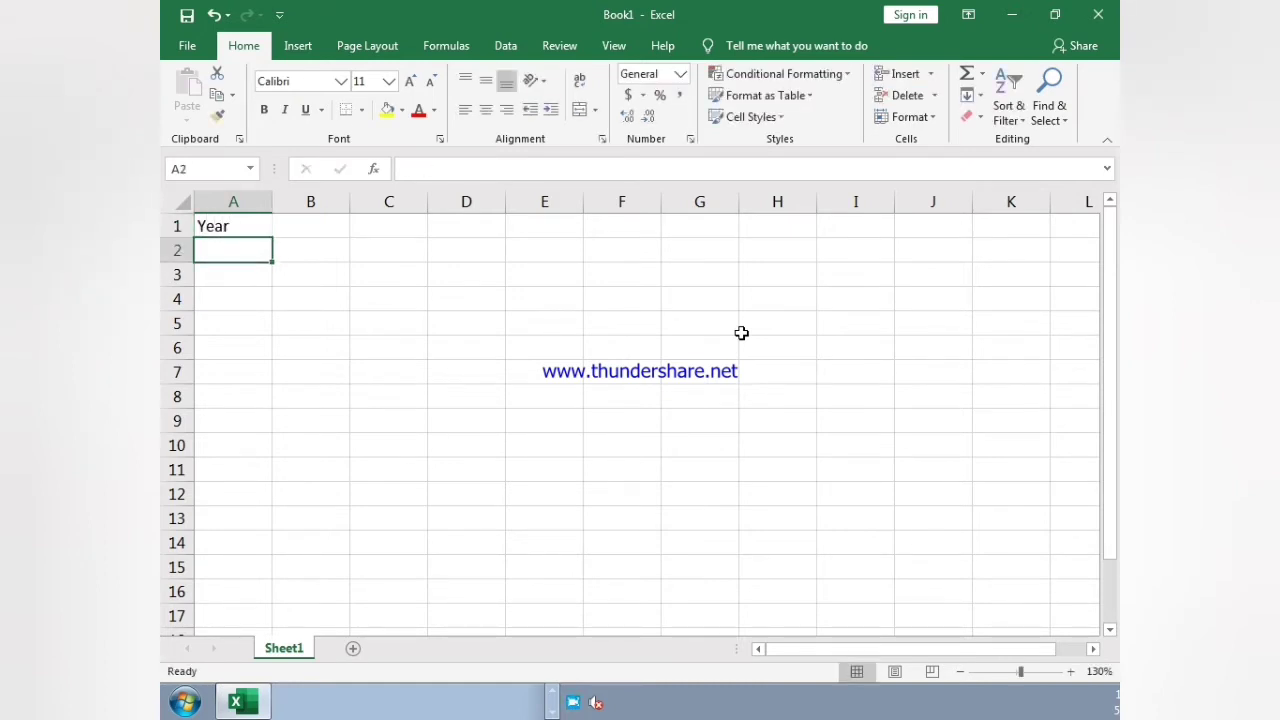
type("2001")
key("Return")
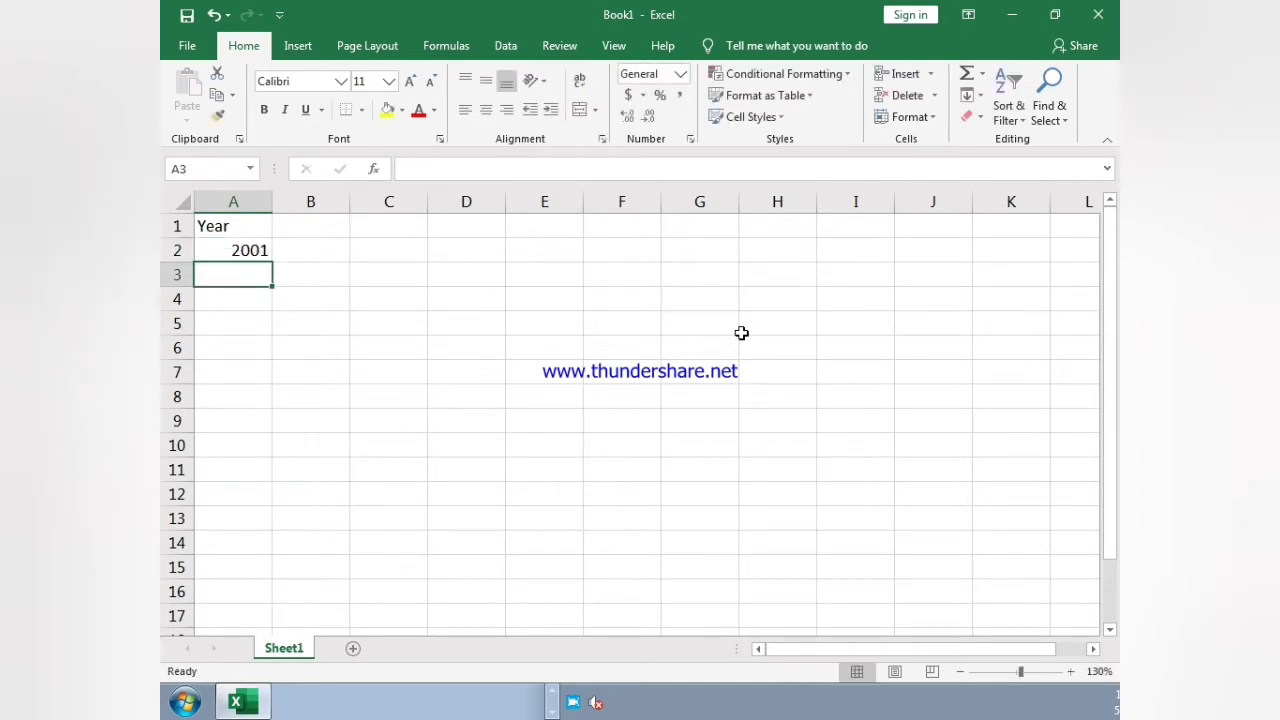
key("Up")
key("Down")
type("20")
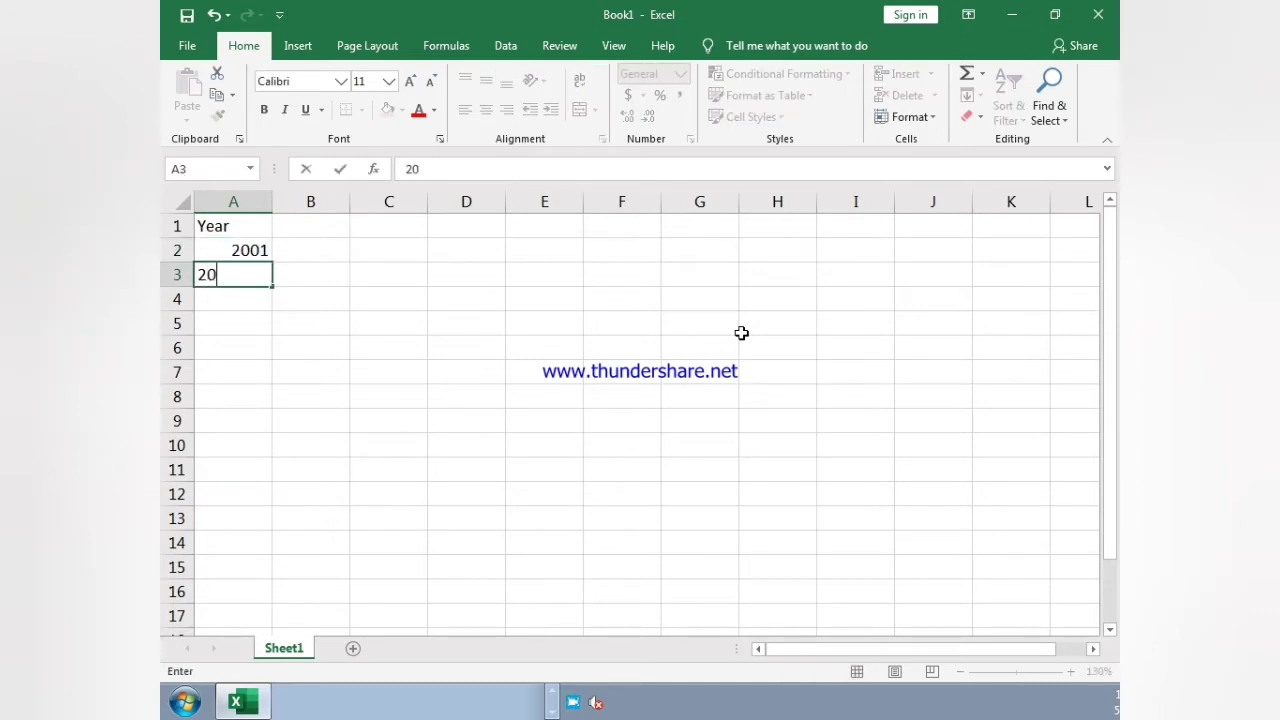
key("Return")
Step: Extend the year series from 2001 and 2002 down to 2010 in A11
key("Up")
key("Up")
key("shift+Down")
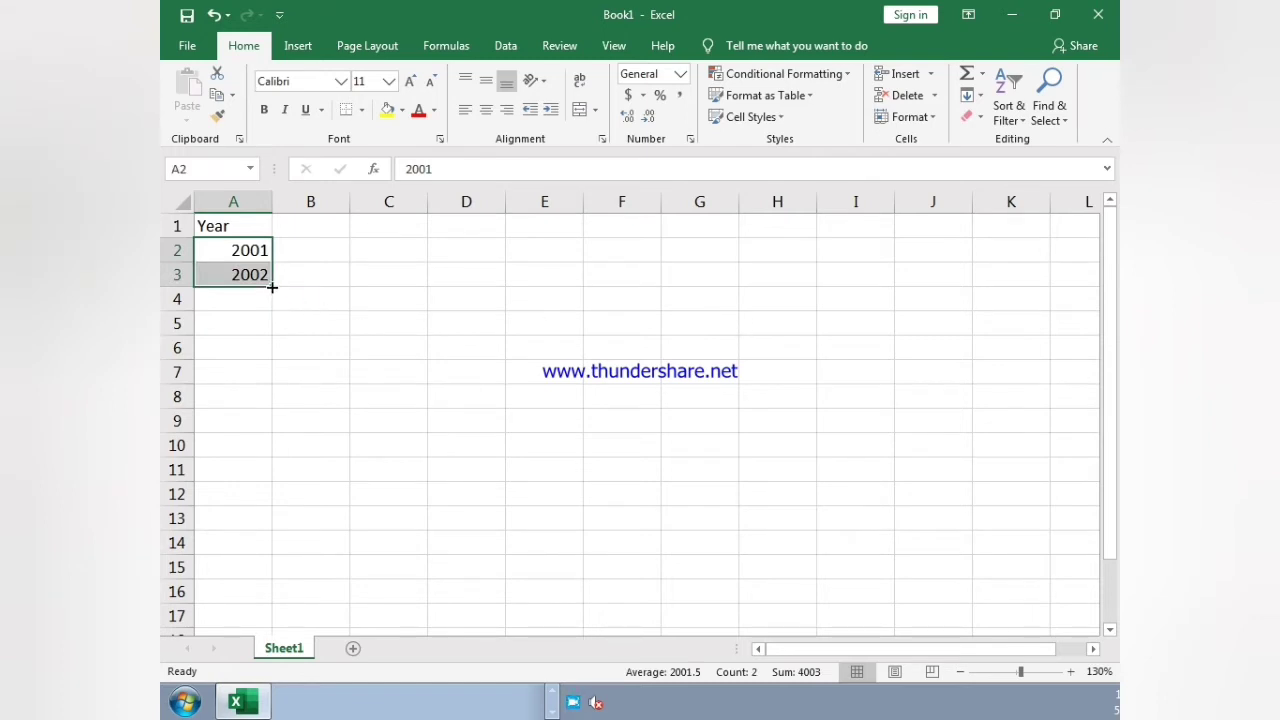
left_click_drag(272, 287, 249, 476)
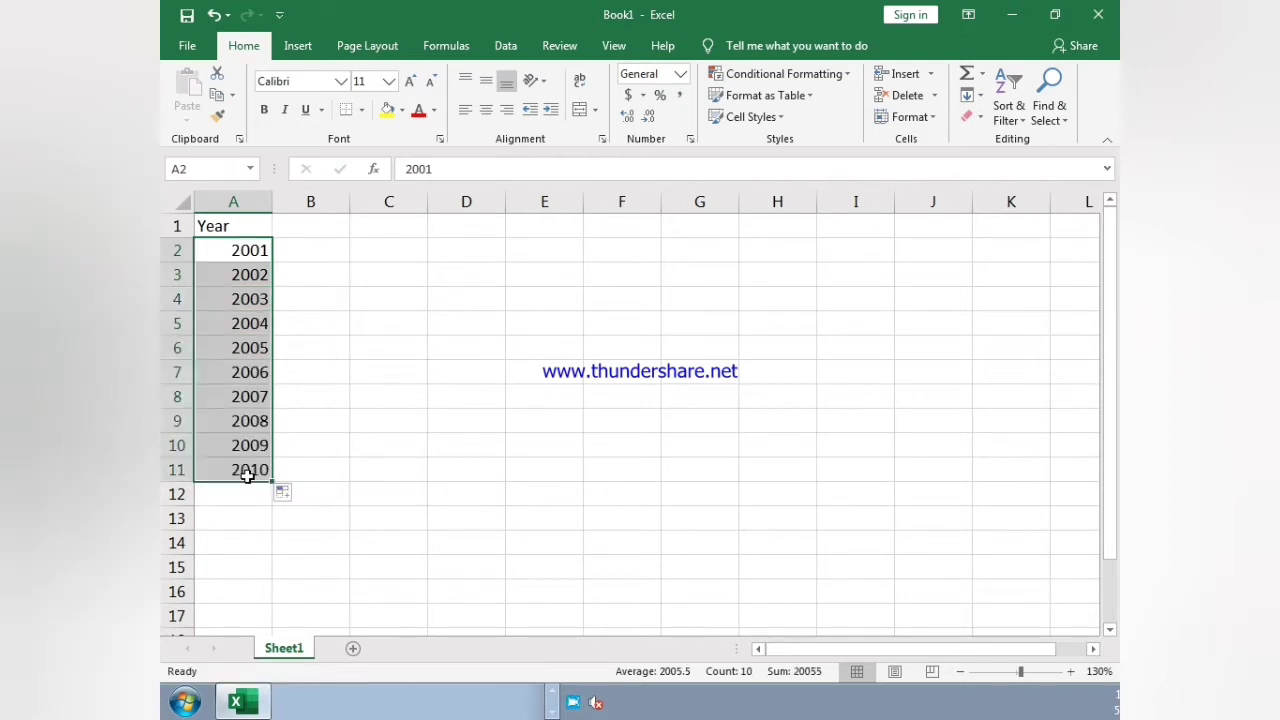
left_click(292, 227)
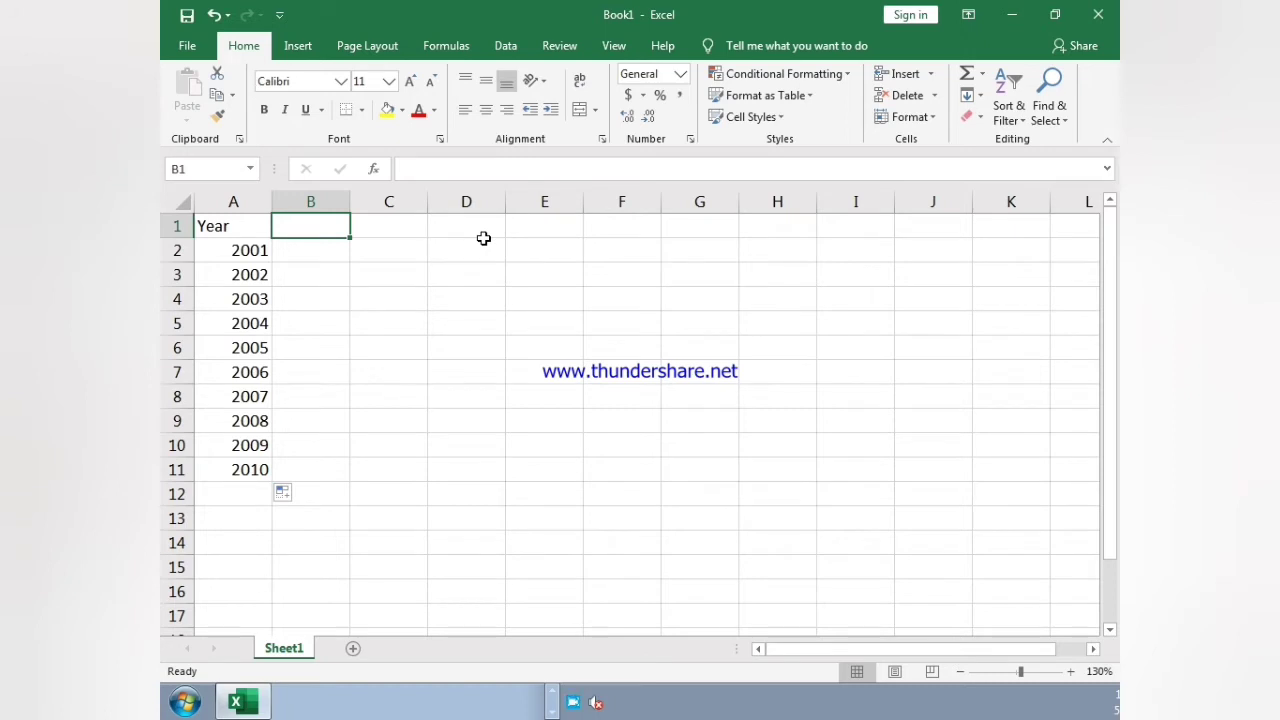
Step: Enter the heading Price in B1 and prices 51, 53, 52, 55, 54 below it
type("P")
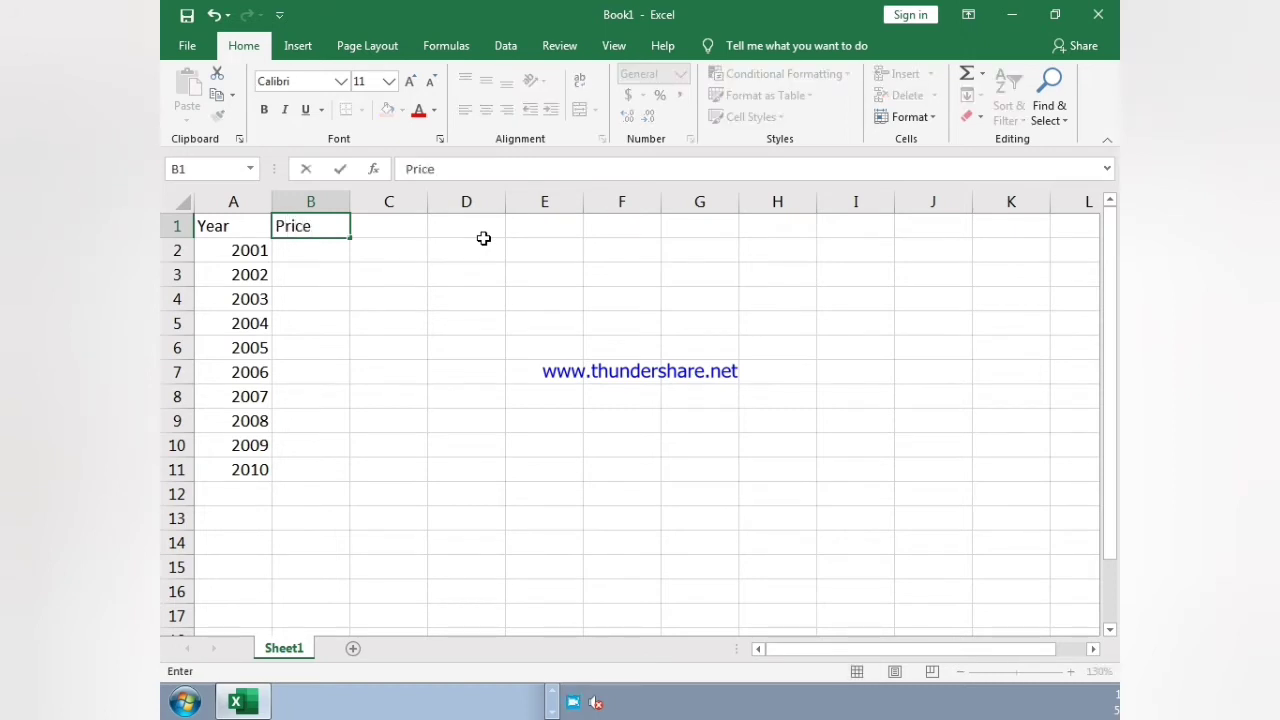
type("rice")
key("Return")
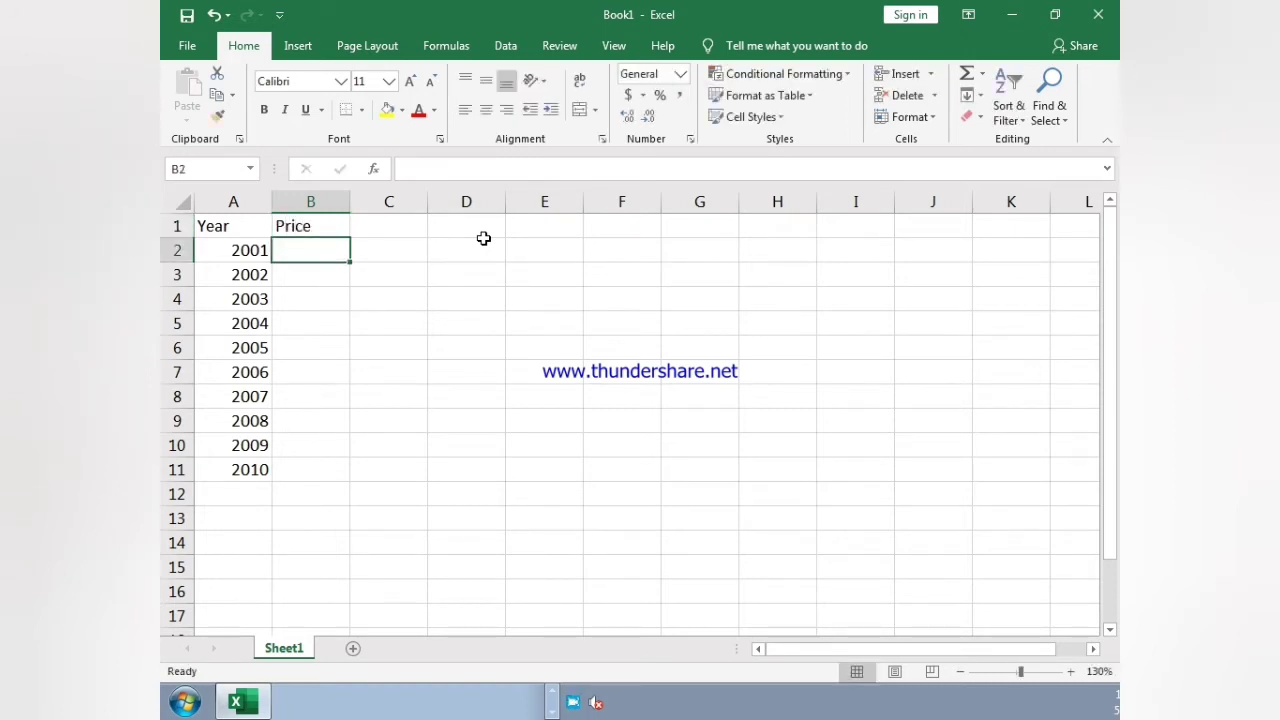
type("51")
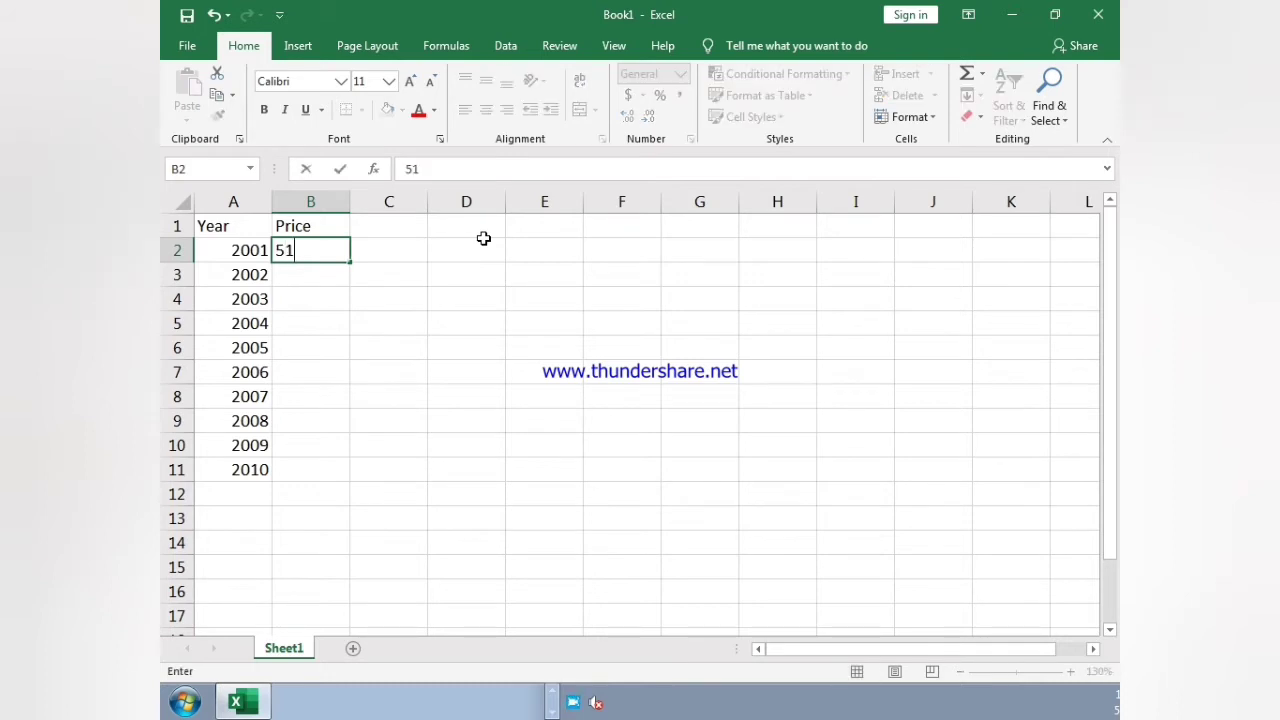
key("Return")
type("53")
key("Return")
type("52")
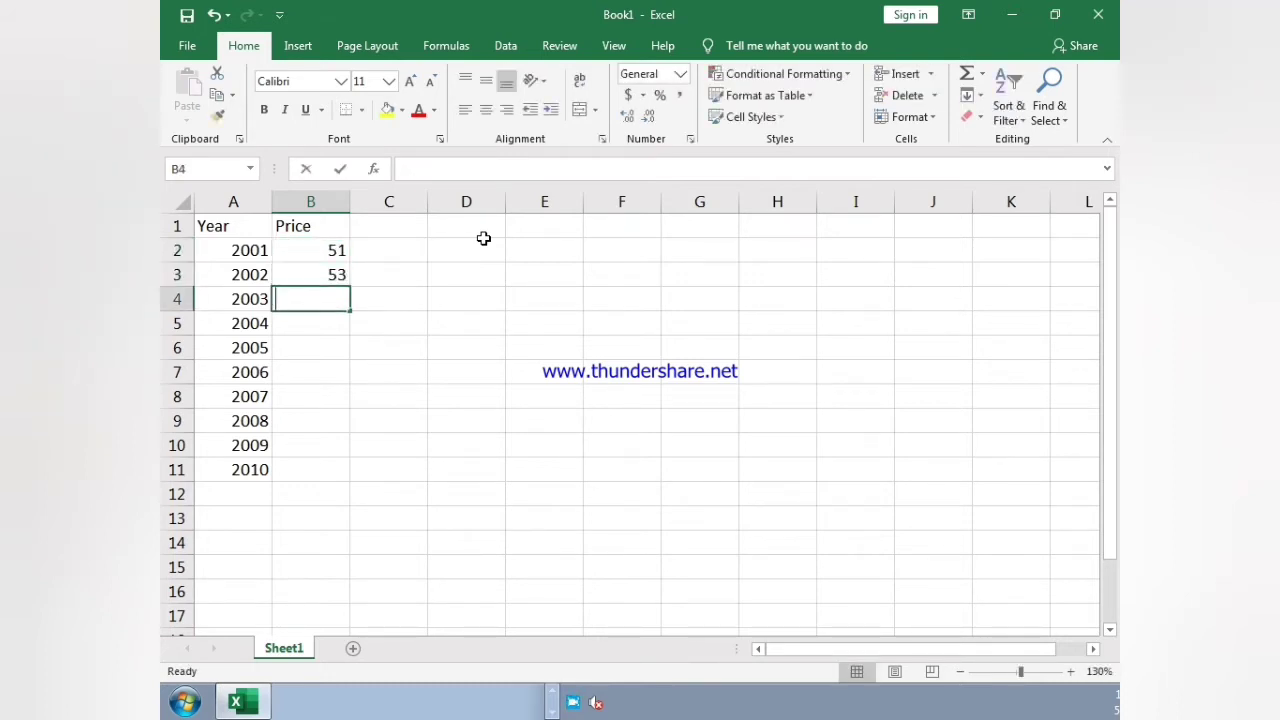
key("Return")
type("55")
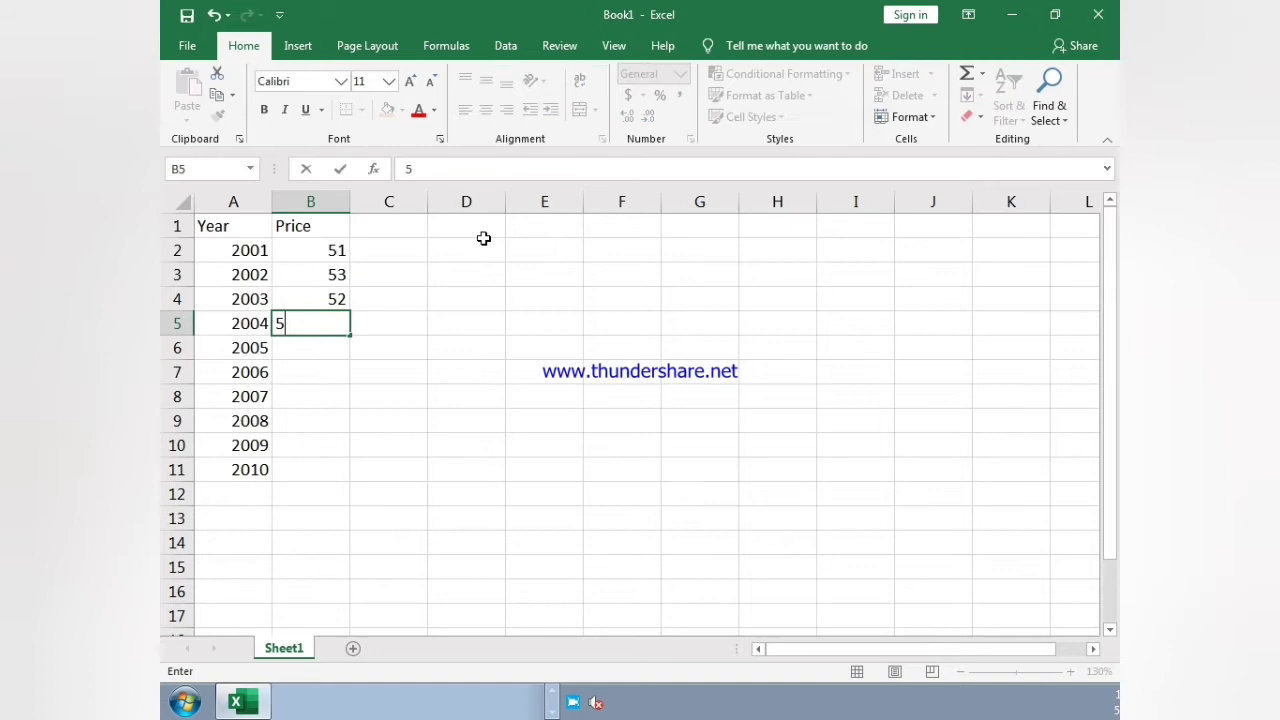
key("Return")
type("54")
key("Return")
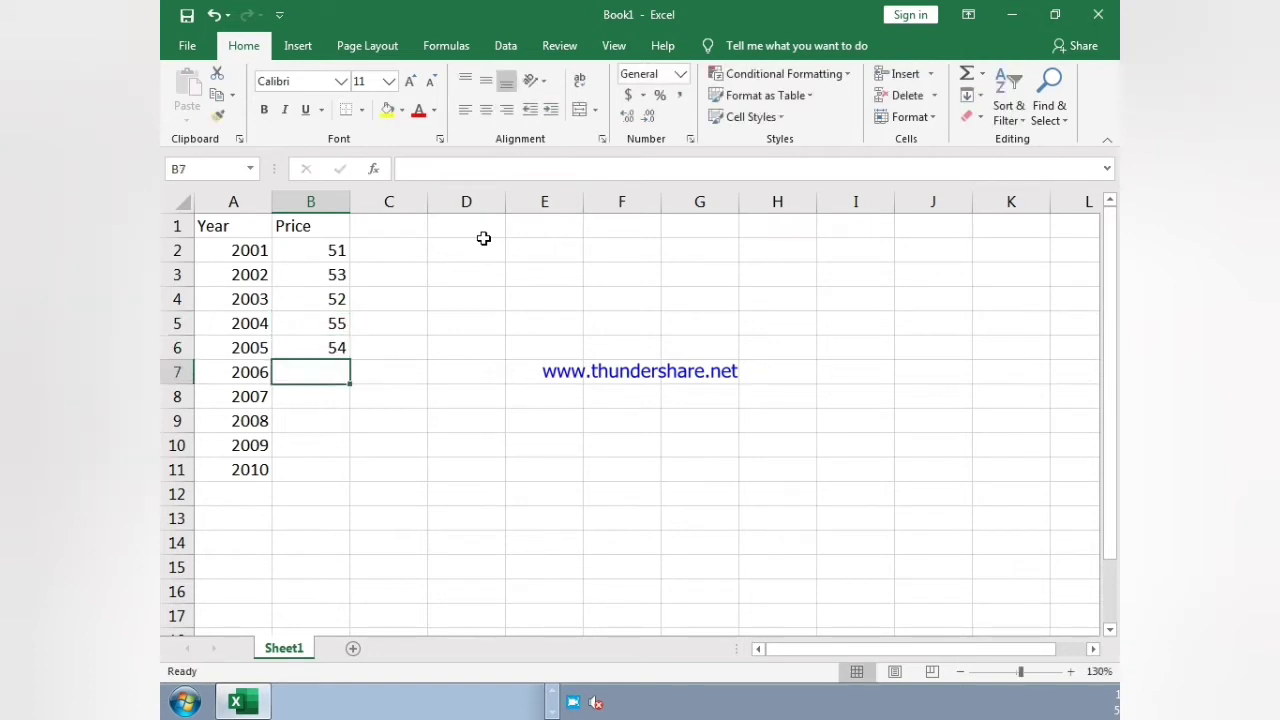
Step: Enter the remaining prices 54, 58, 59, 61 and 60 for 2006–2010
type("54")
key("Return")
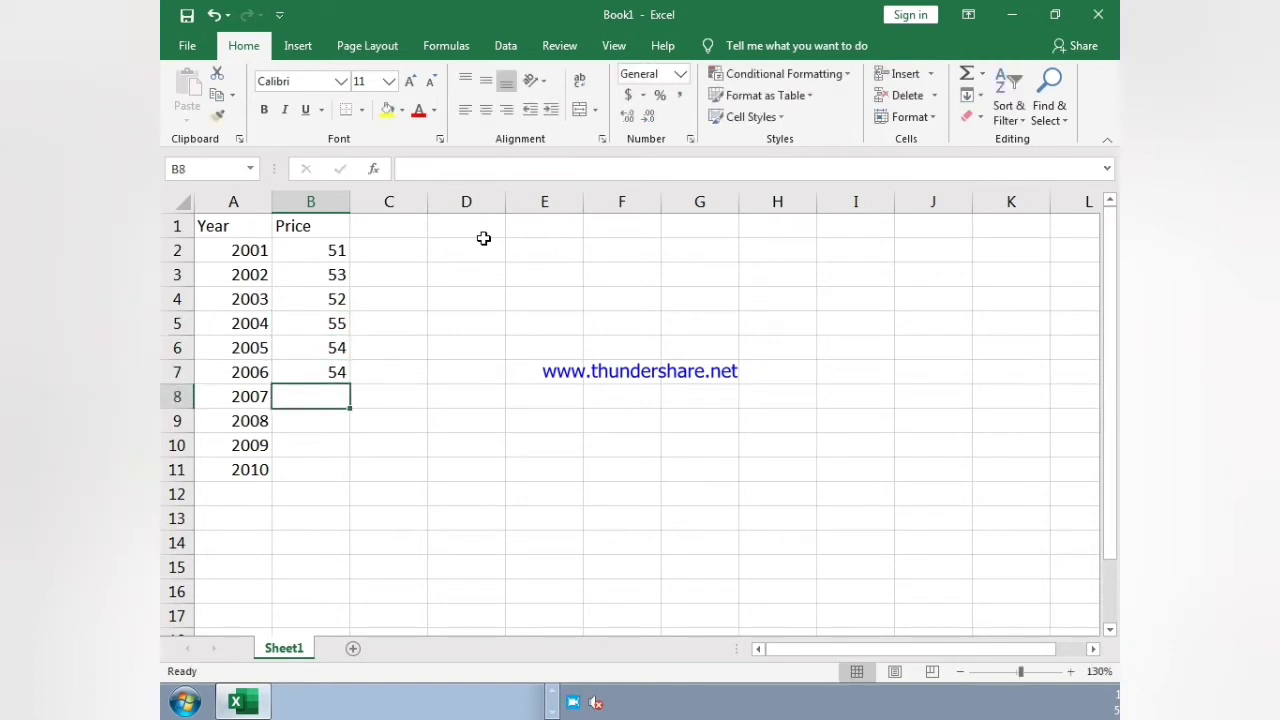
type("58")
key("Return")
type("5")
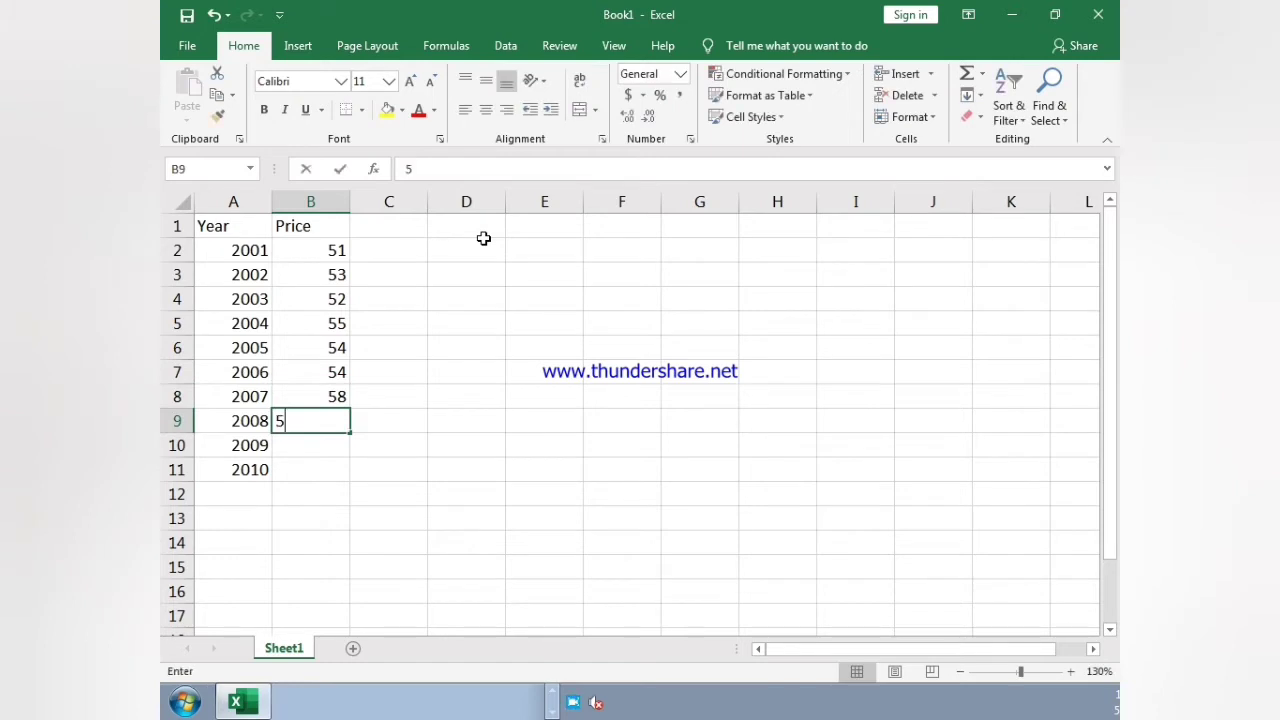
type("9")
key("Return")
type("61")
key("Return")
type("60")
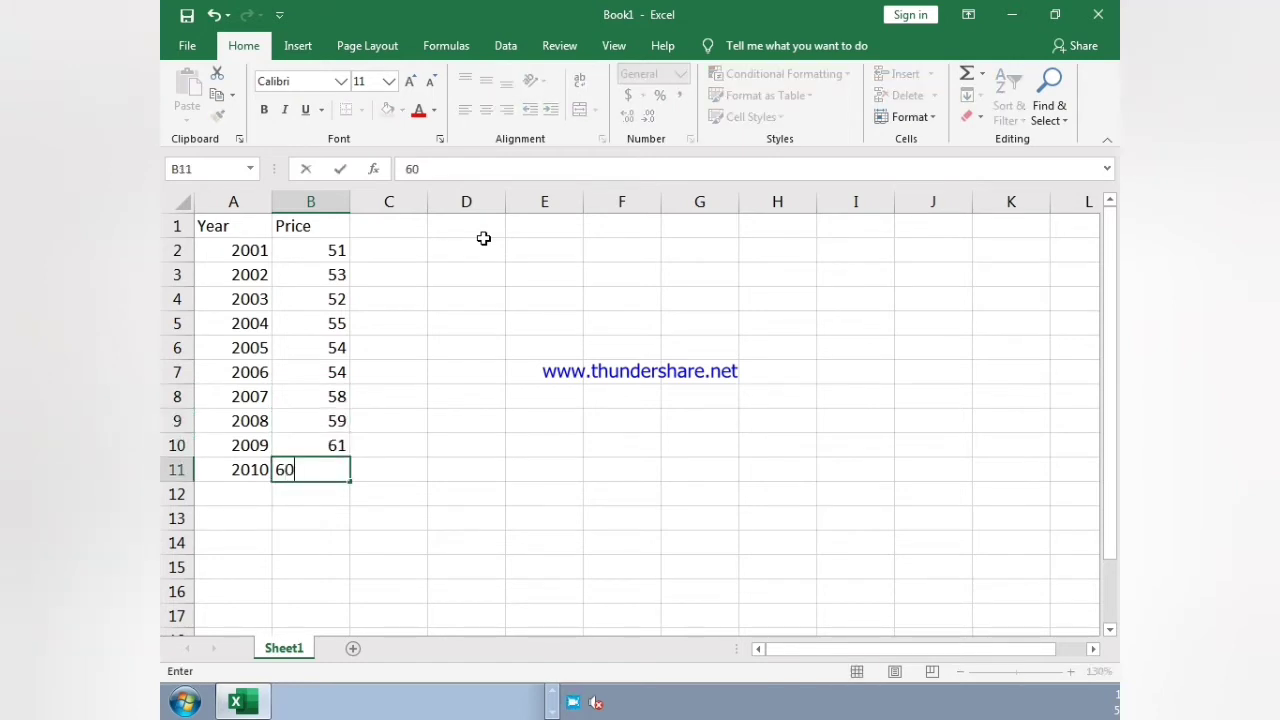
key("Return")
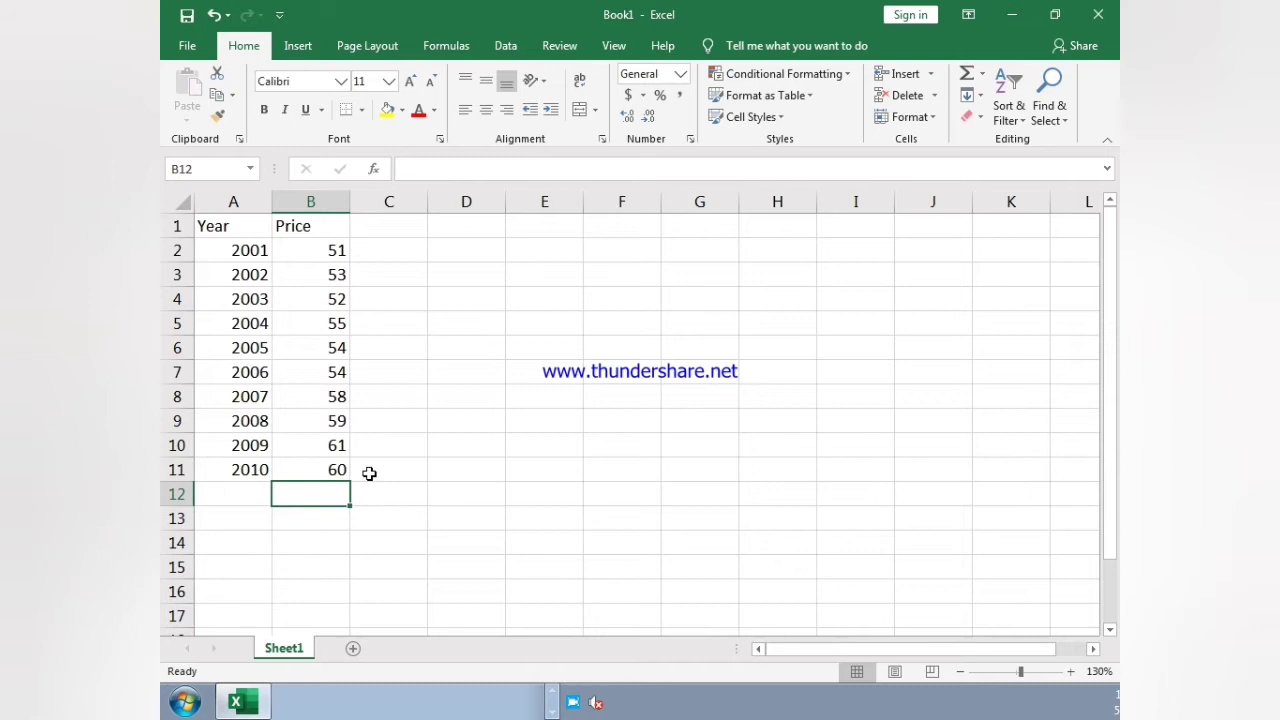
Step: Type 'Inflation Rate' in C1 and AutoFit column C so the heading fits
left_click(383, 221)
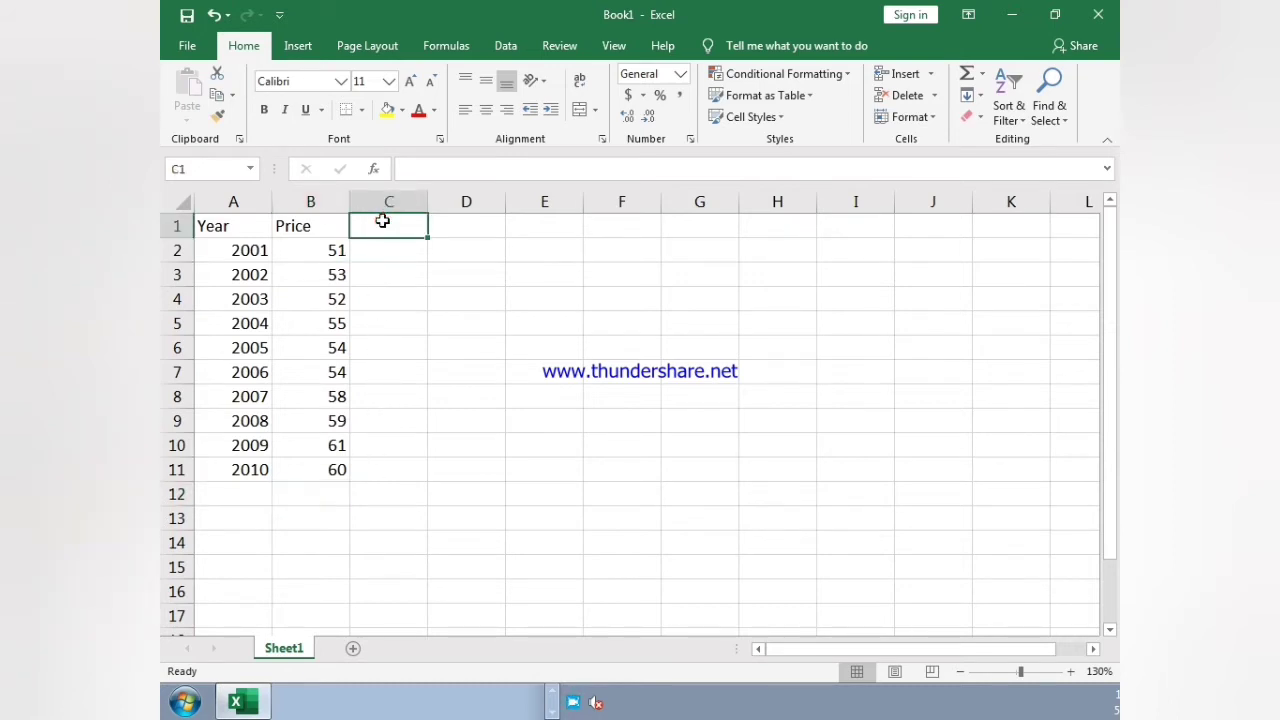
type("Infla")
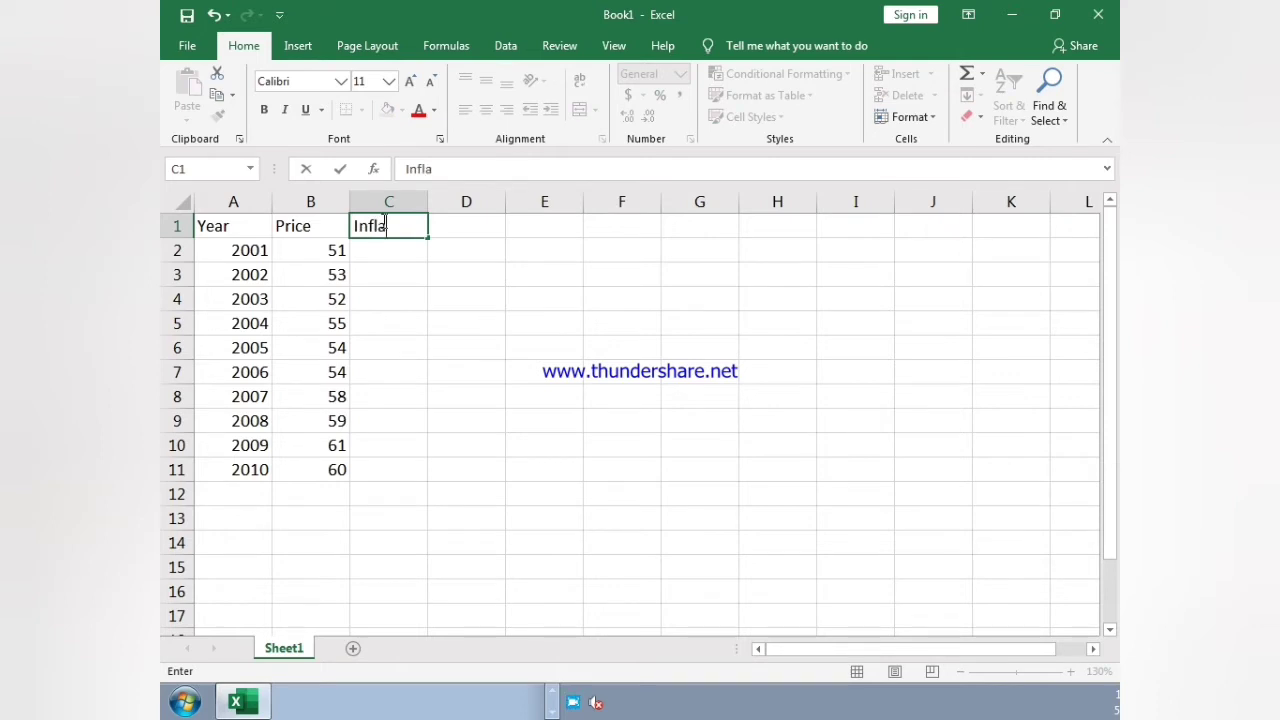
type("tion Rate")
key("Return")
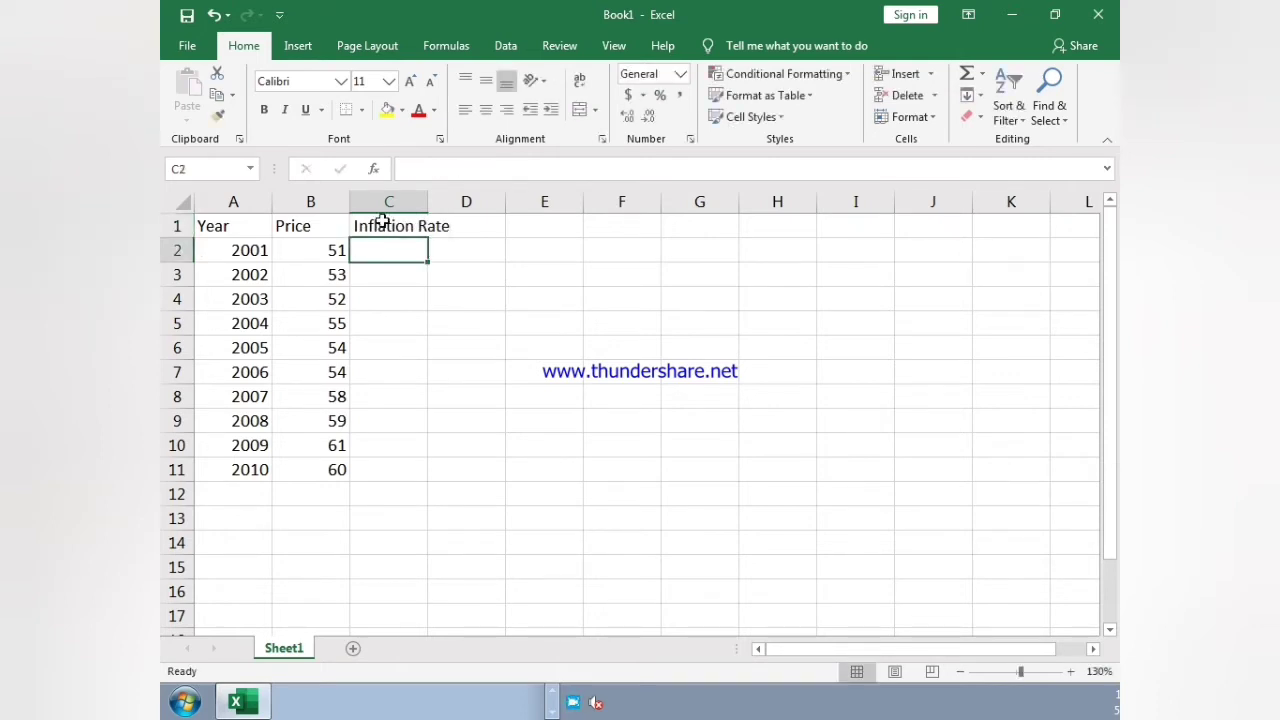
double_click(428, 201)
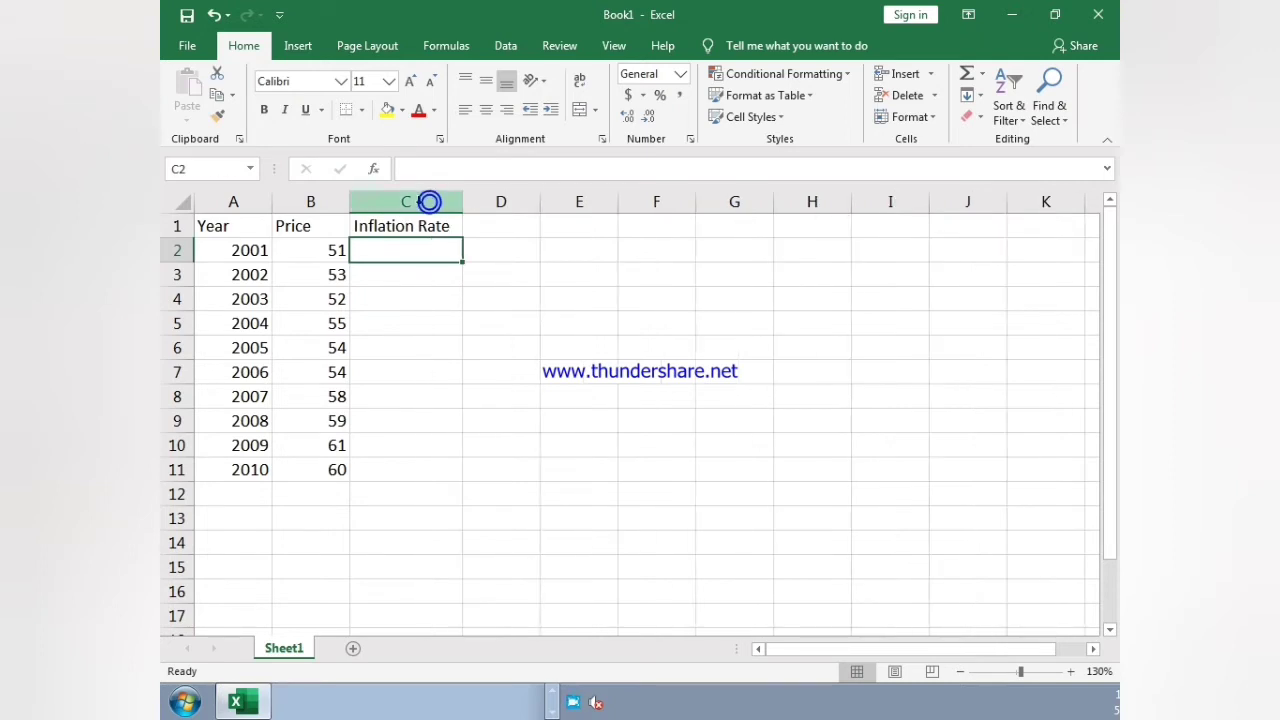
mouse_move(349, 201)
left_mouse_down()
mouse_move(320, 202)
mouse_move(350, 201)
left_mouse_up()
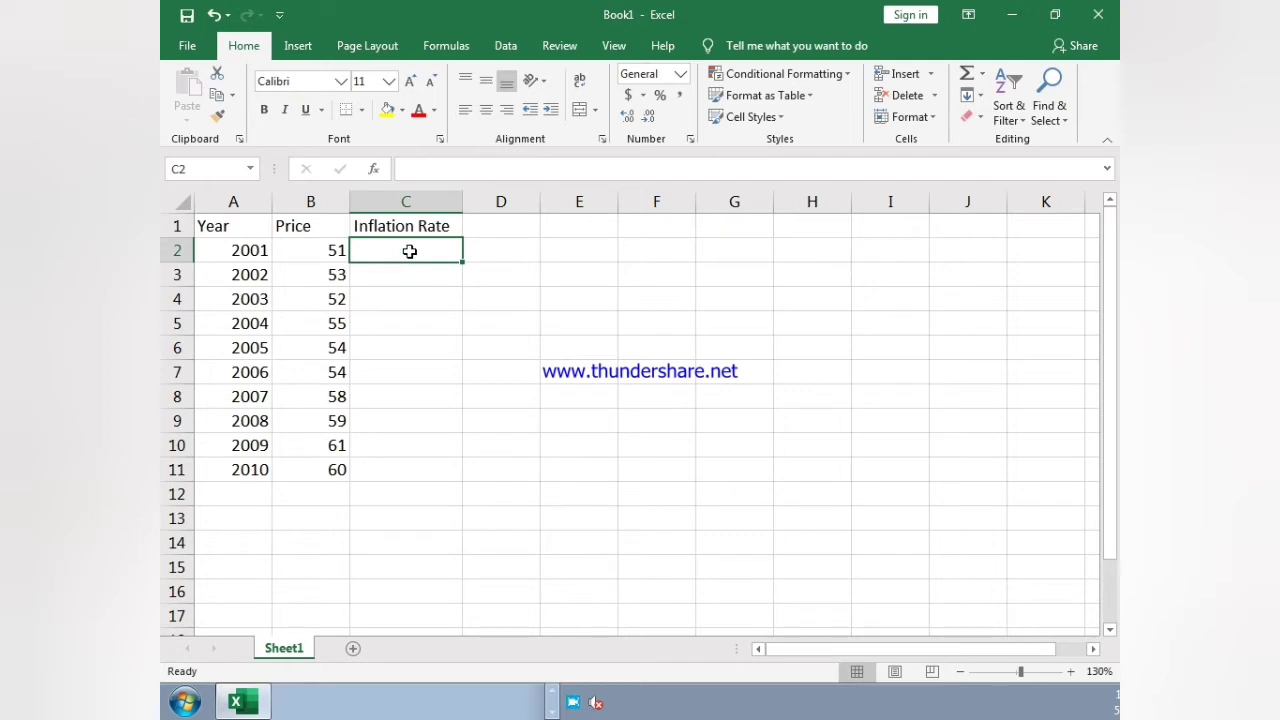
Step: Enter 0 as the 2001 inflation rate in C2
type("0")
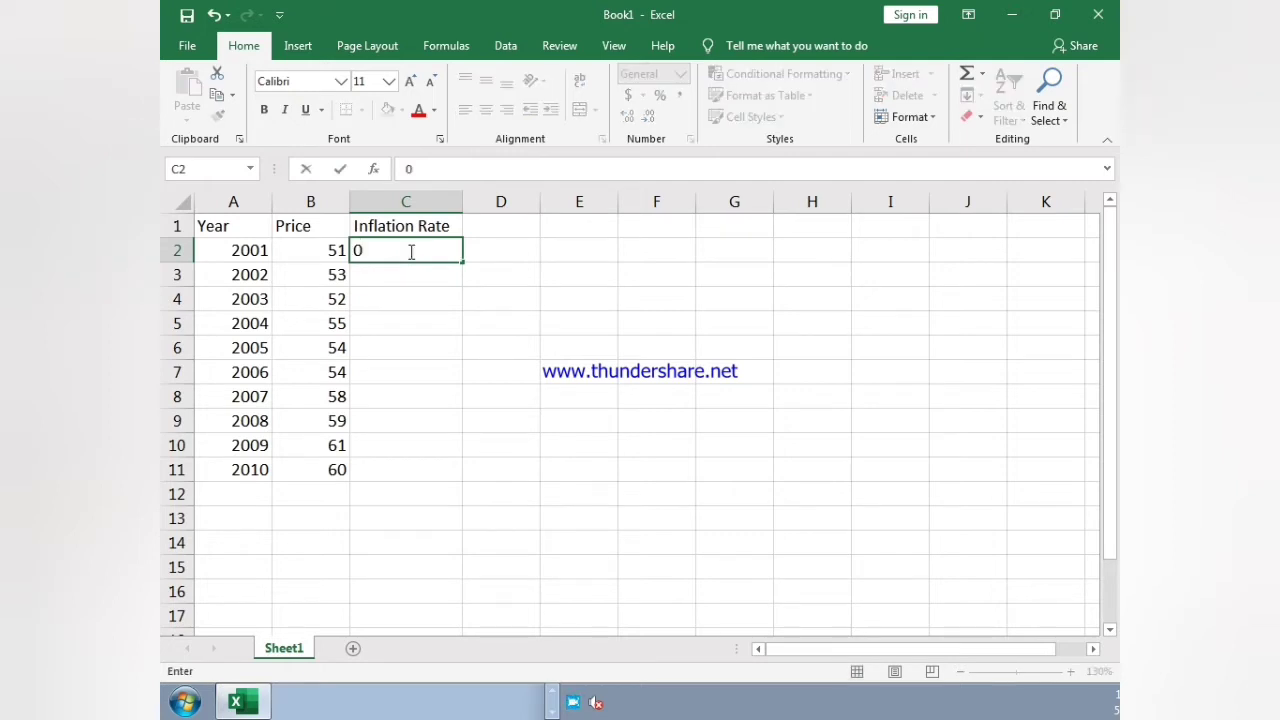
key("Return")
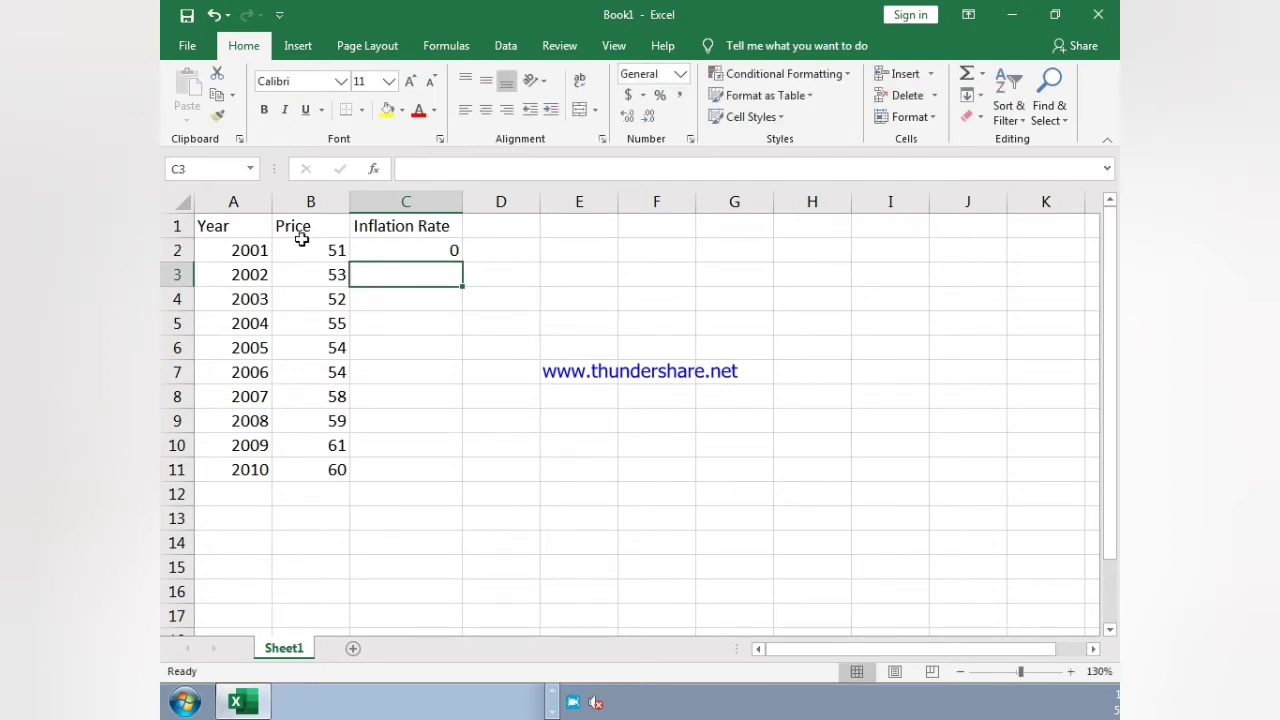
left_click(249, 250)
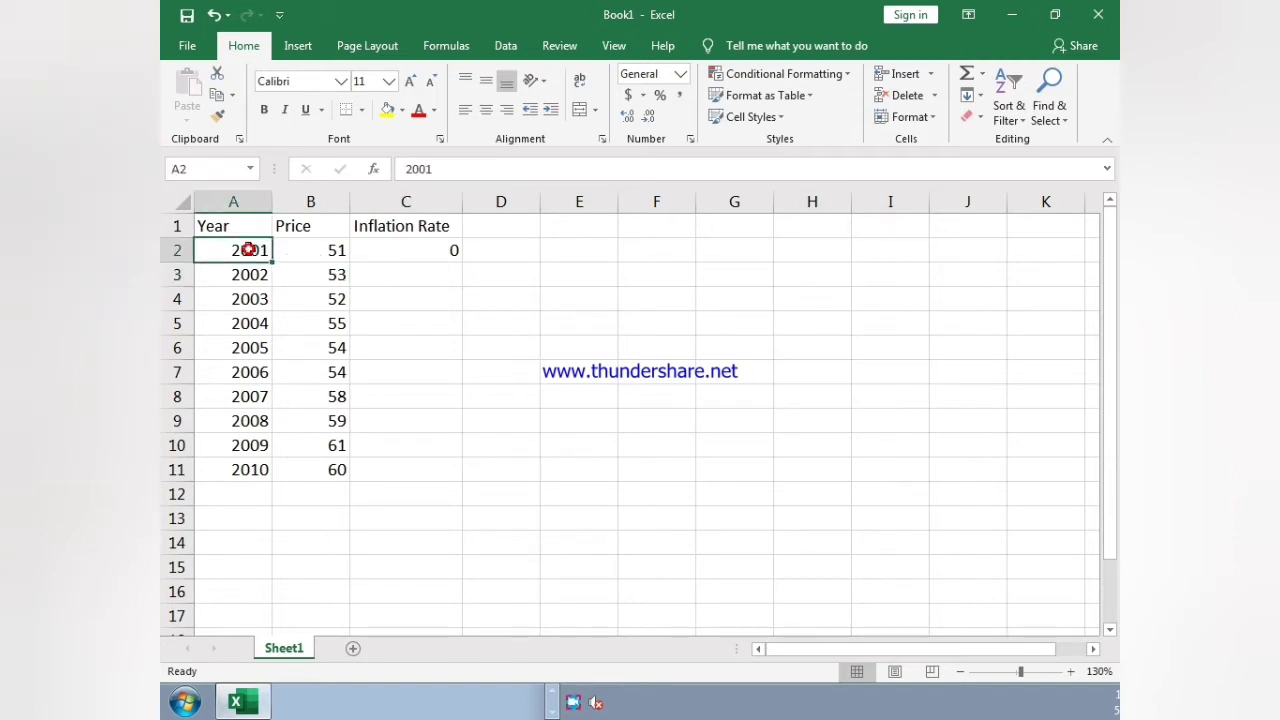
left_click(395, 255)
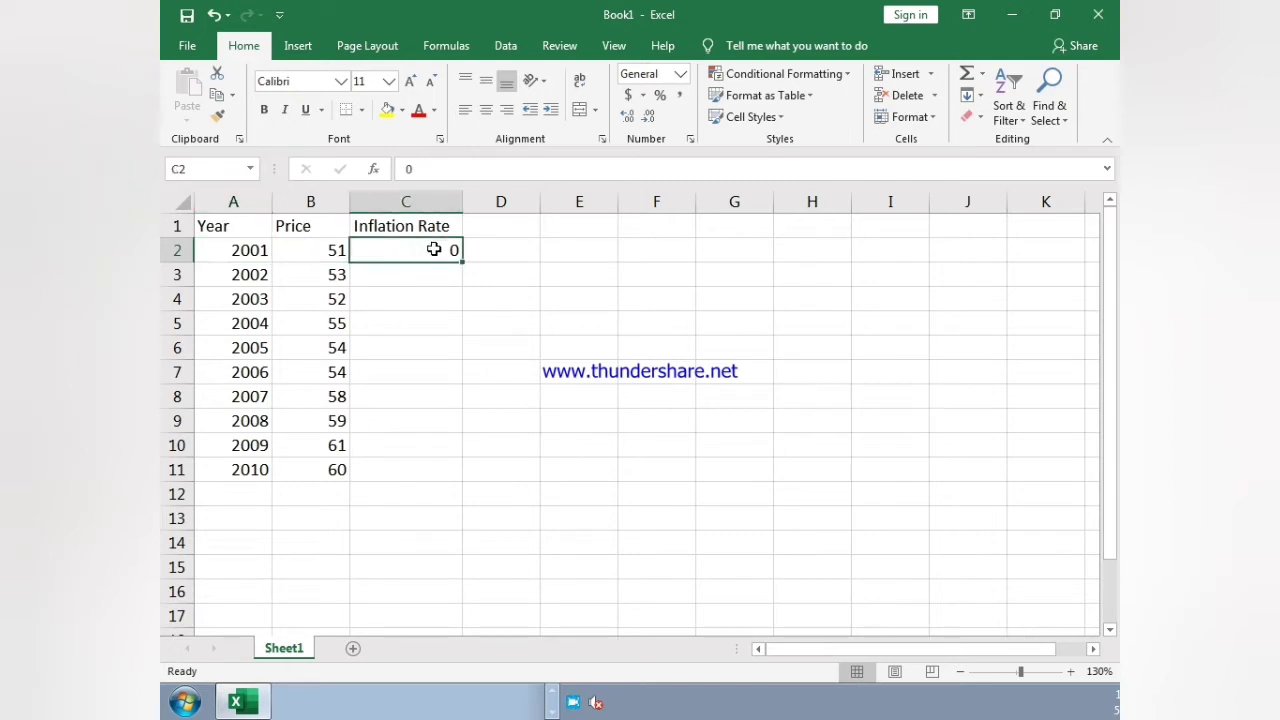
Step: Enter the formula =(B3-B2)/B2 in C3 for the 2002 inflation rate
left_click(436, 268)
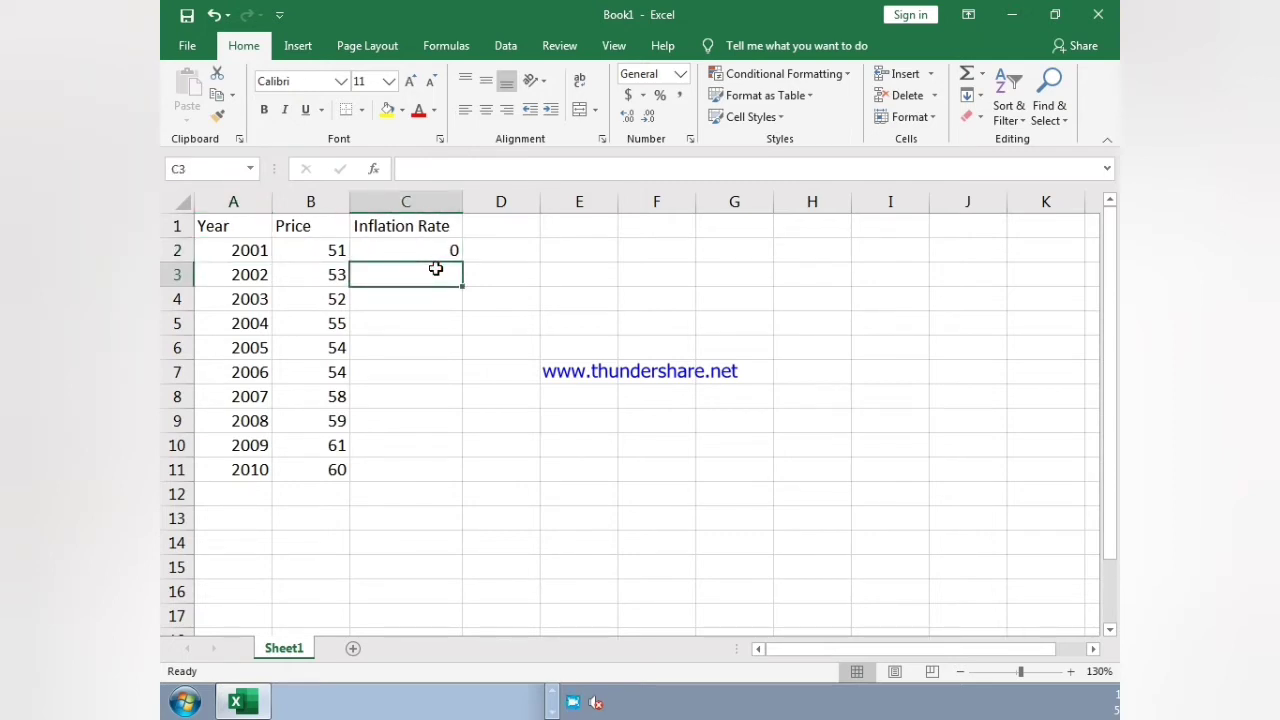
type("=")
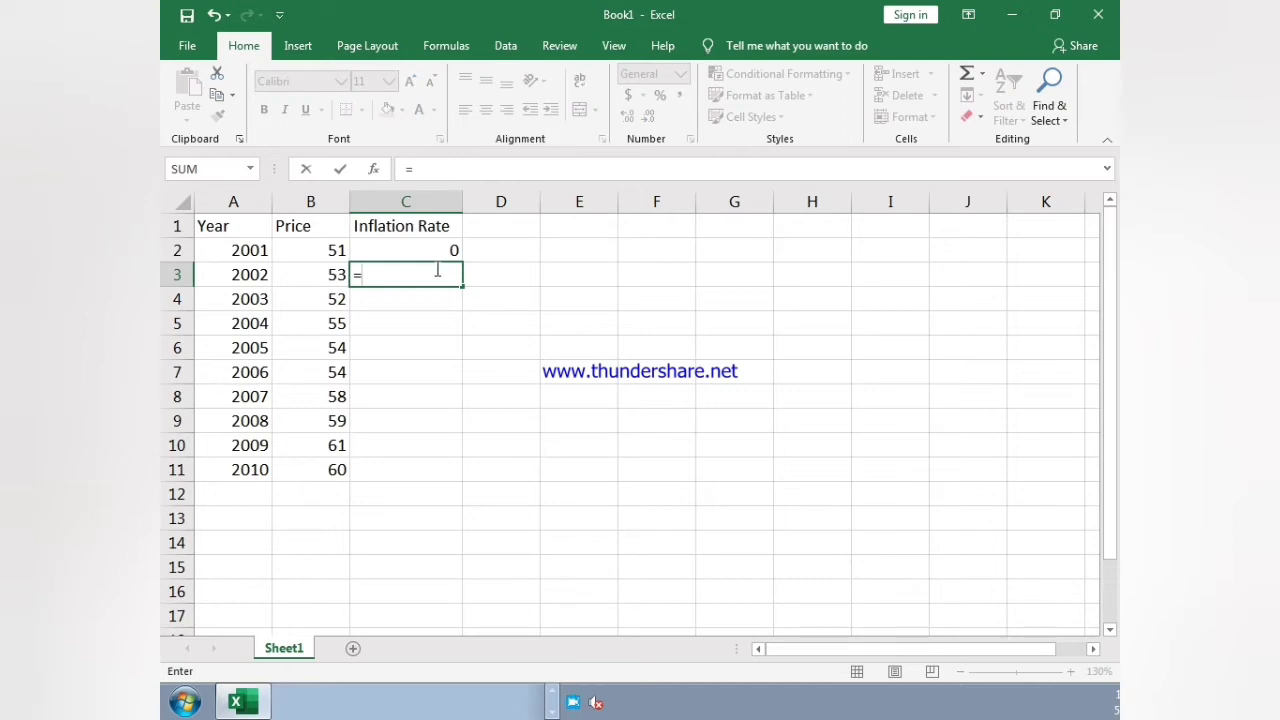
type("(")
left_click(317, 276)
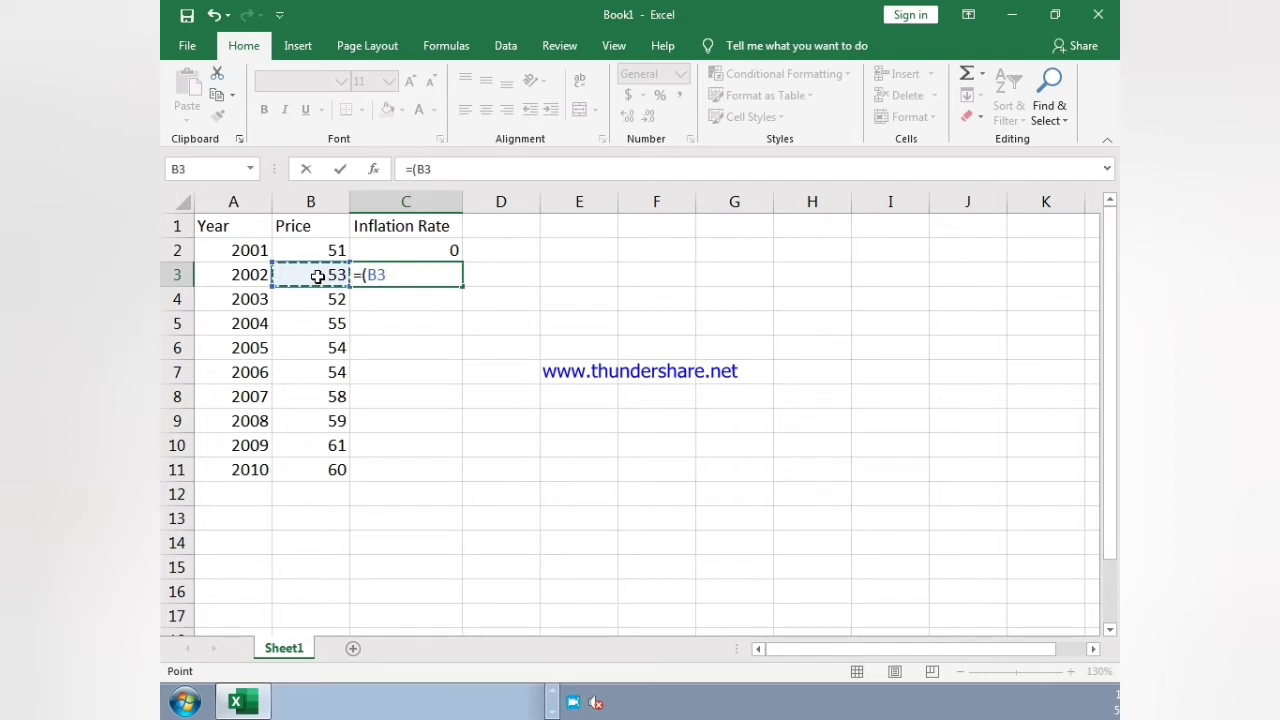
type("-")
left_click(318, 253)
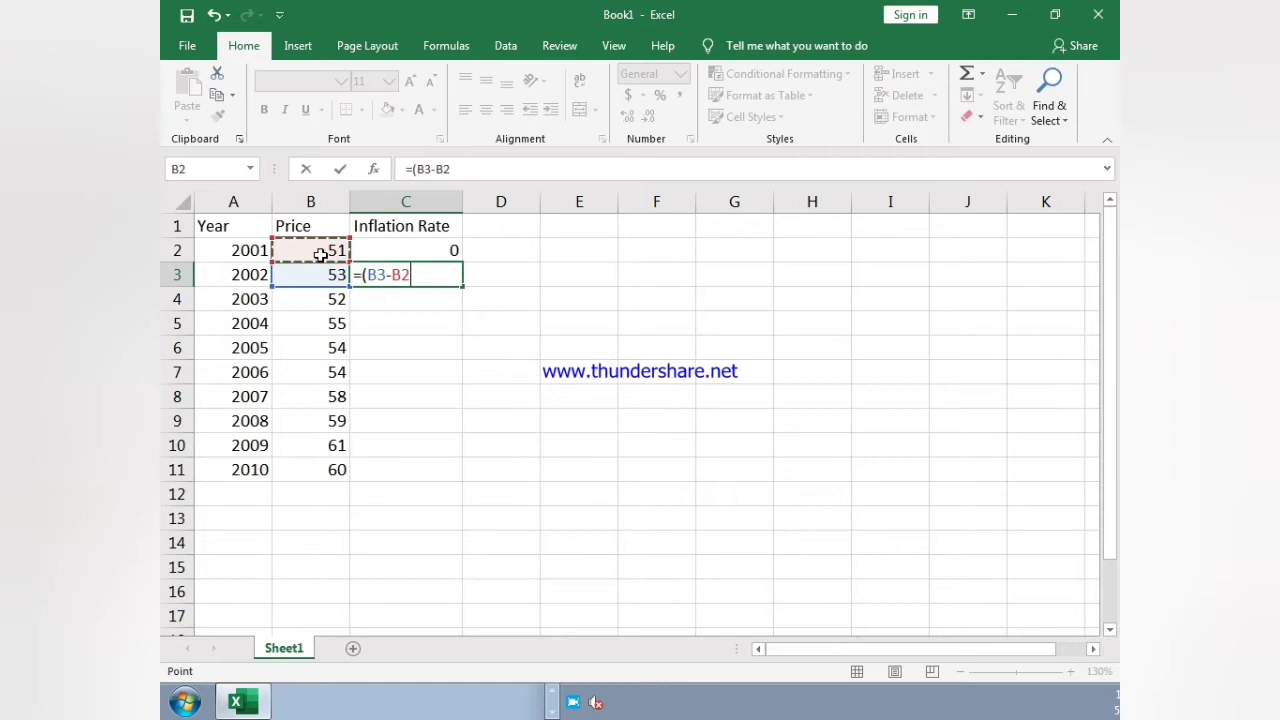
type(")/")
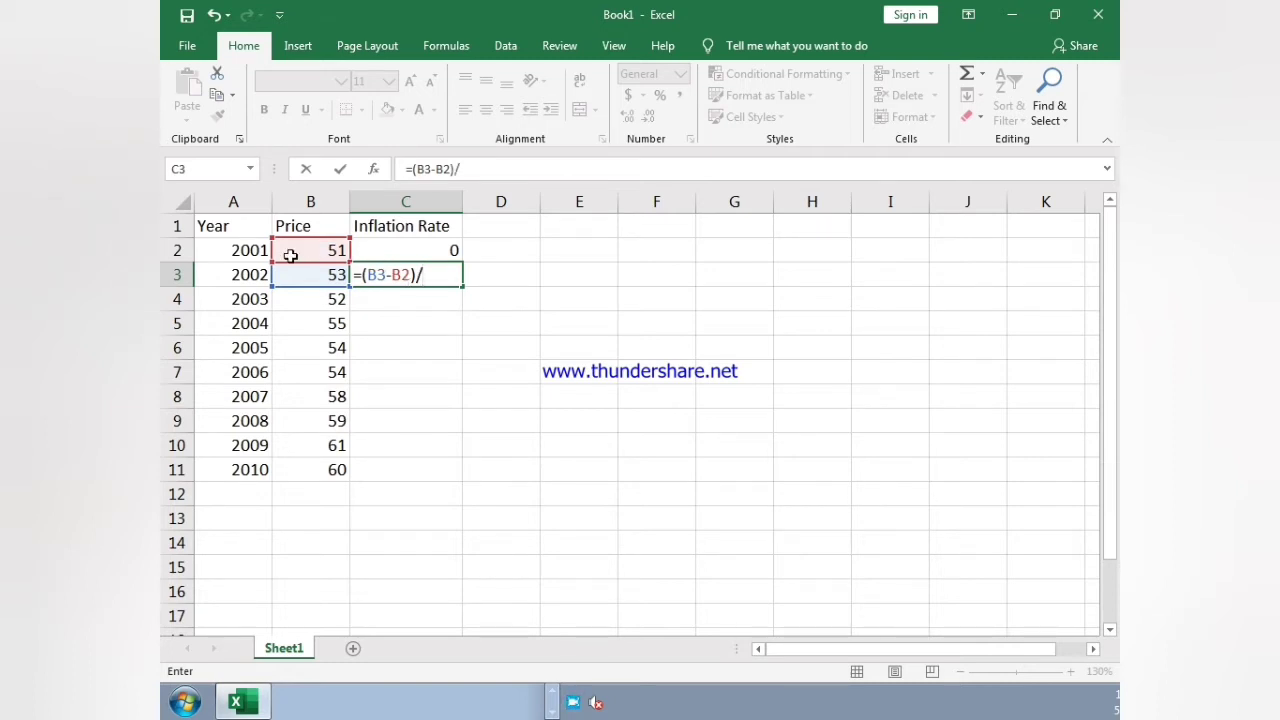
left_click(290, 256)
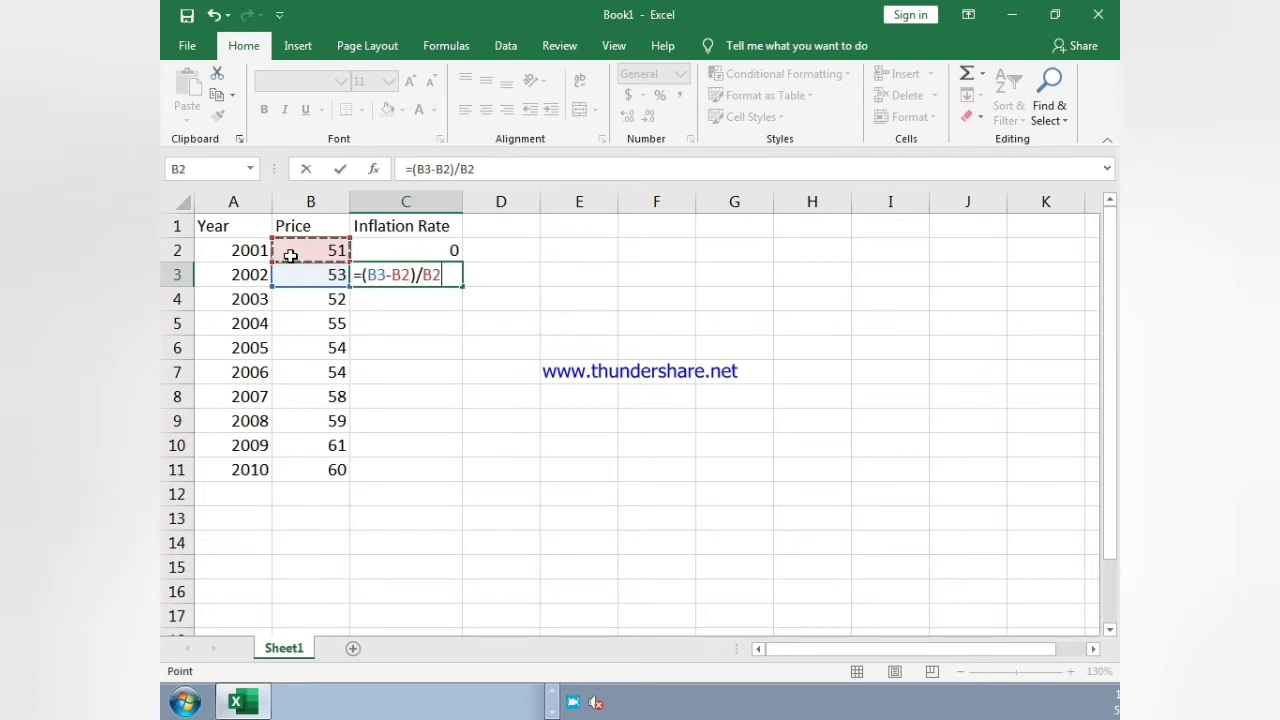
key("Return")
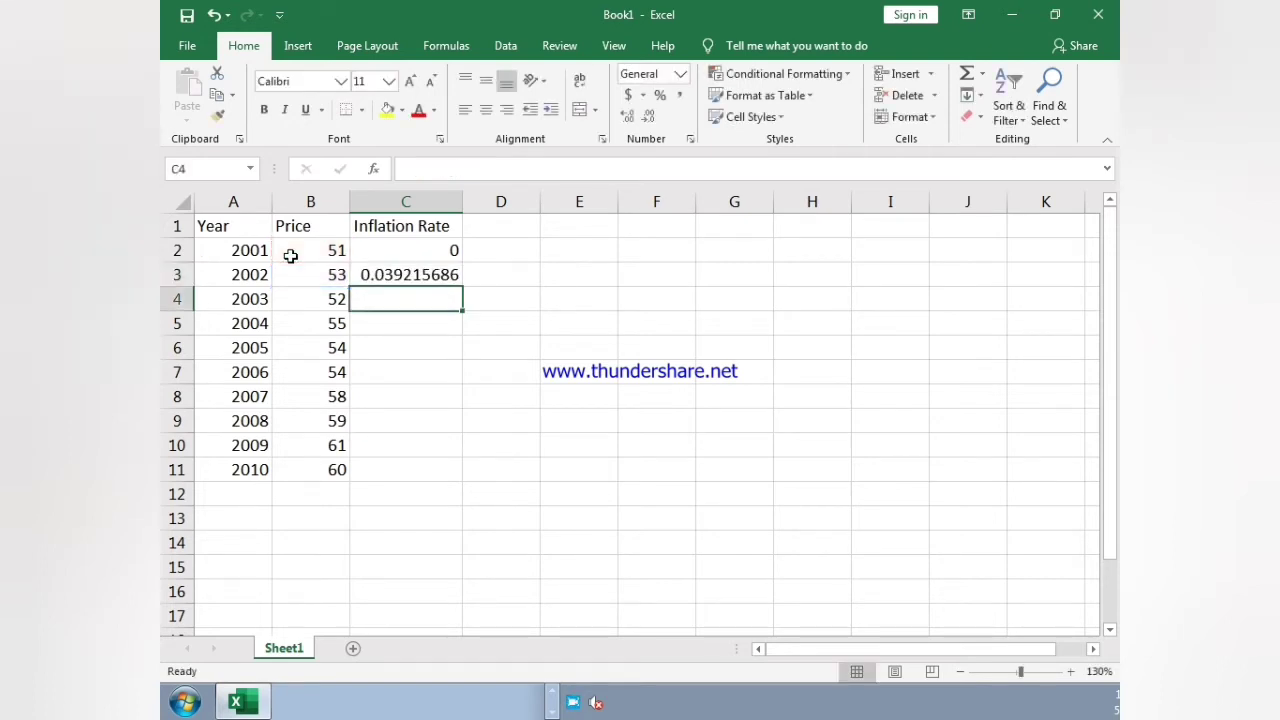
left_click(420, 275)
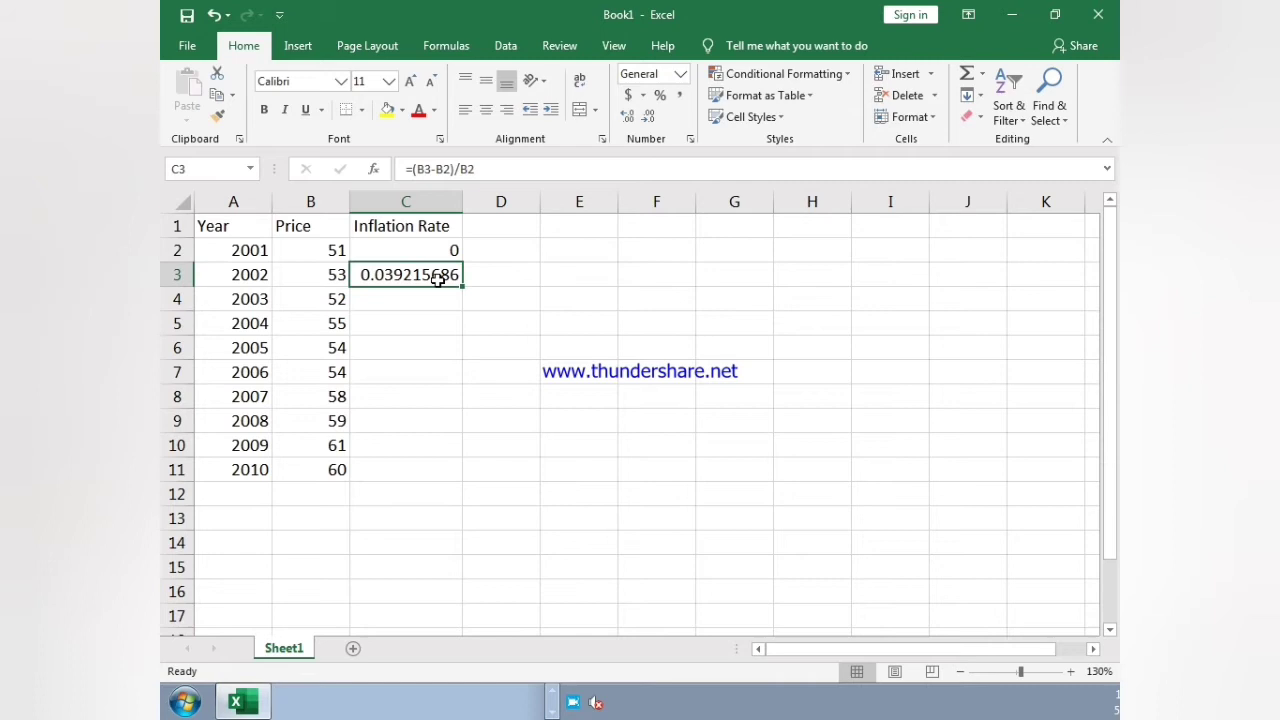
Step: Fill the inflation formula down to C11 and format C2:C11 as percentages with two decimals
left_click_drag(462, 285, 455, 481)
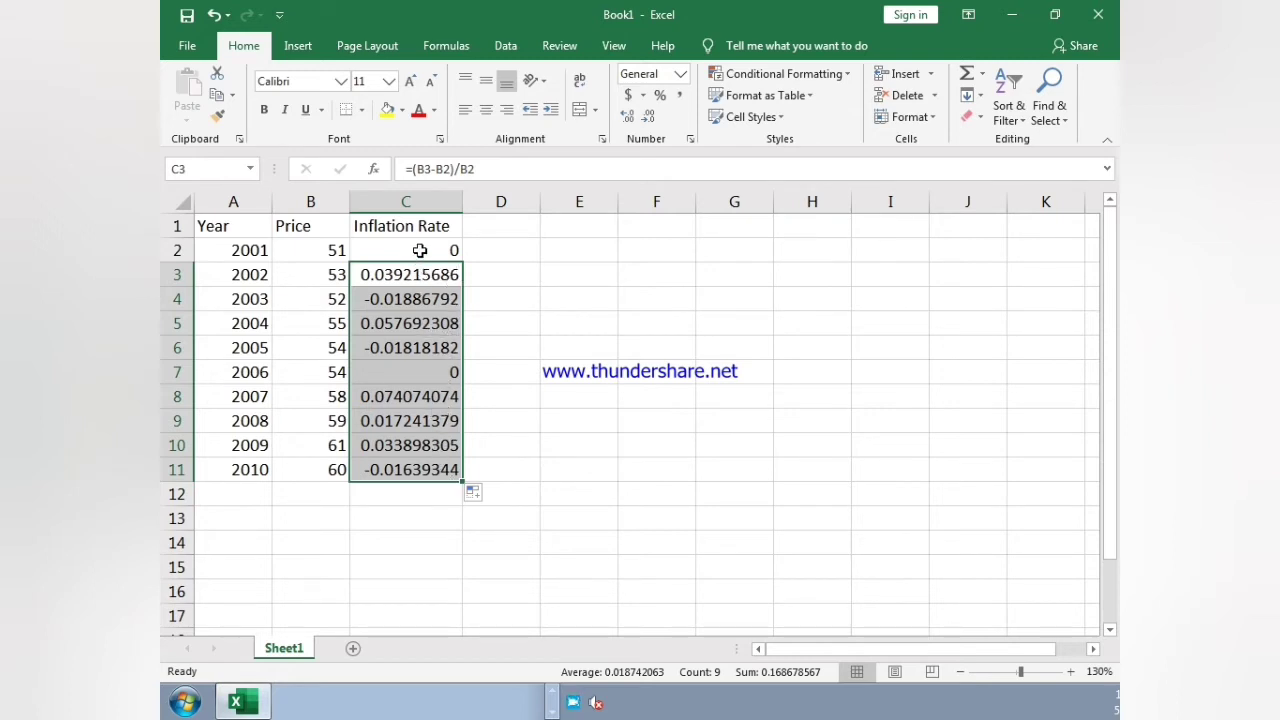
left_click_drag(420, 250, 428, 469)
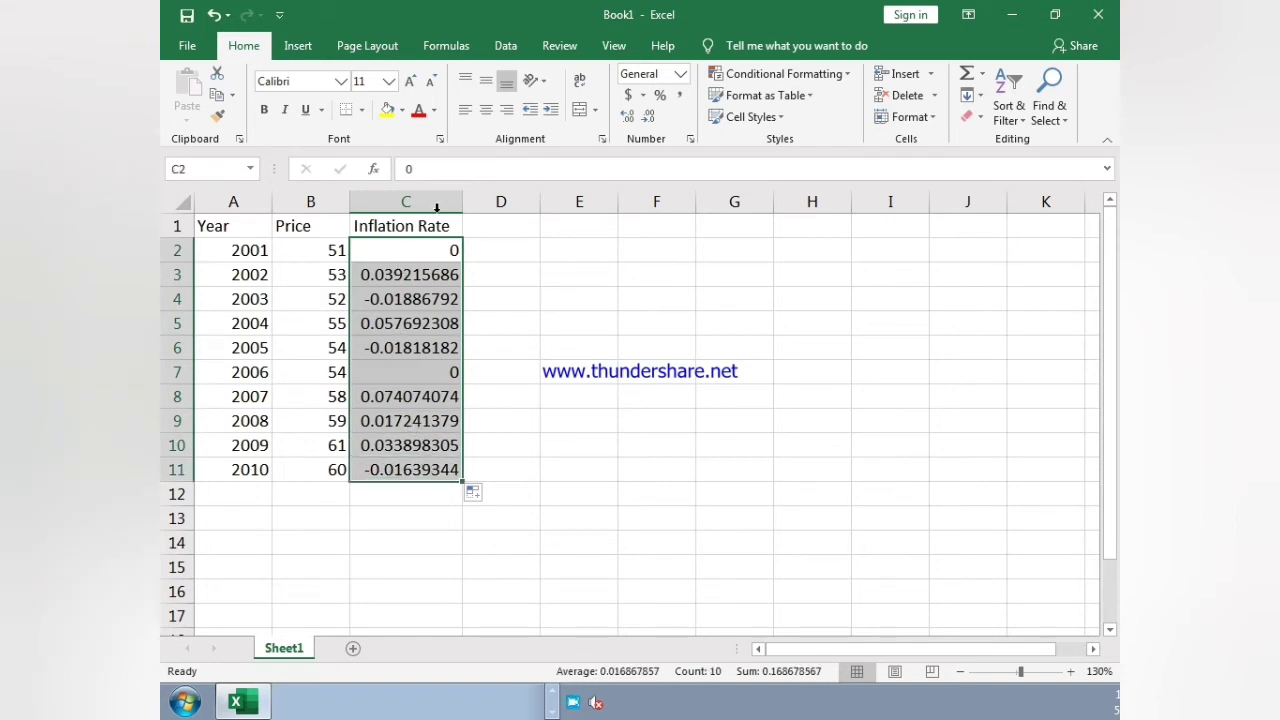
left_click(660, 96)
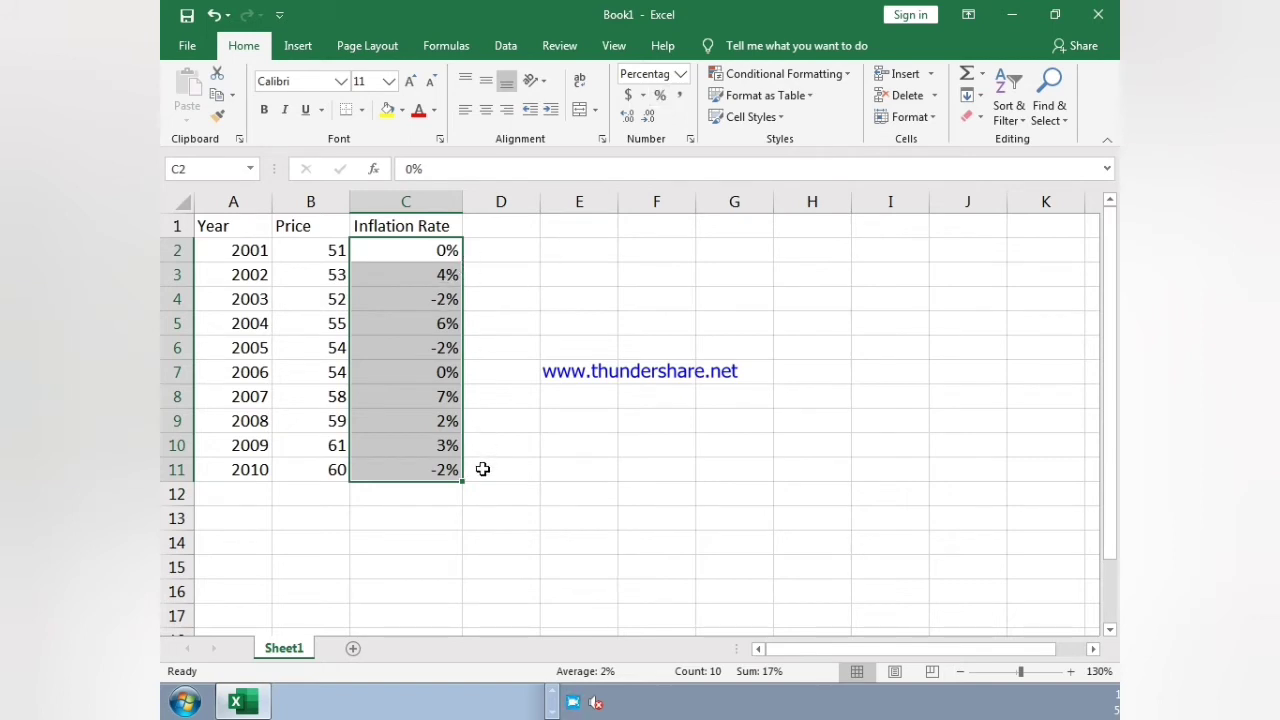
left_click(627, 116)
left_click(628, 117)
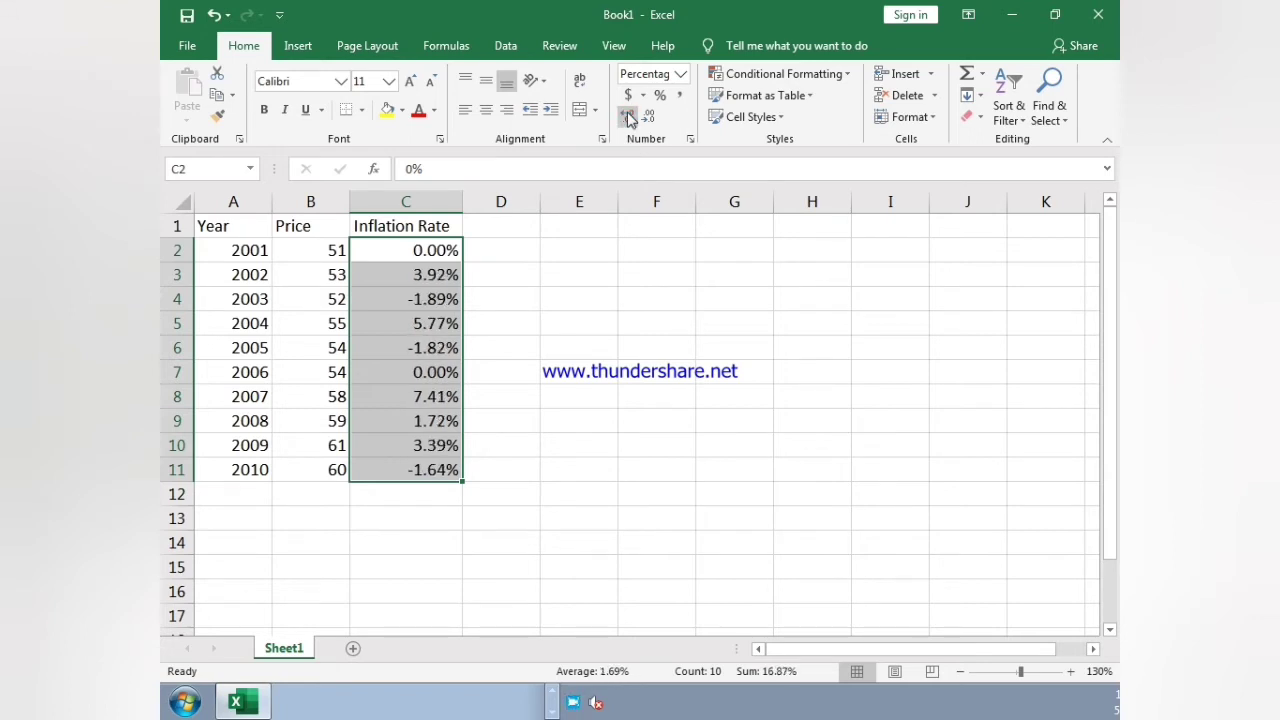
Step: Center-align the table A1:C11 and make the header row A1:C1 bold
left_click(605, 314)
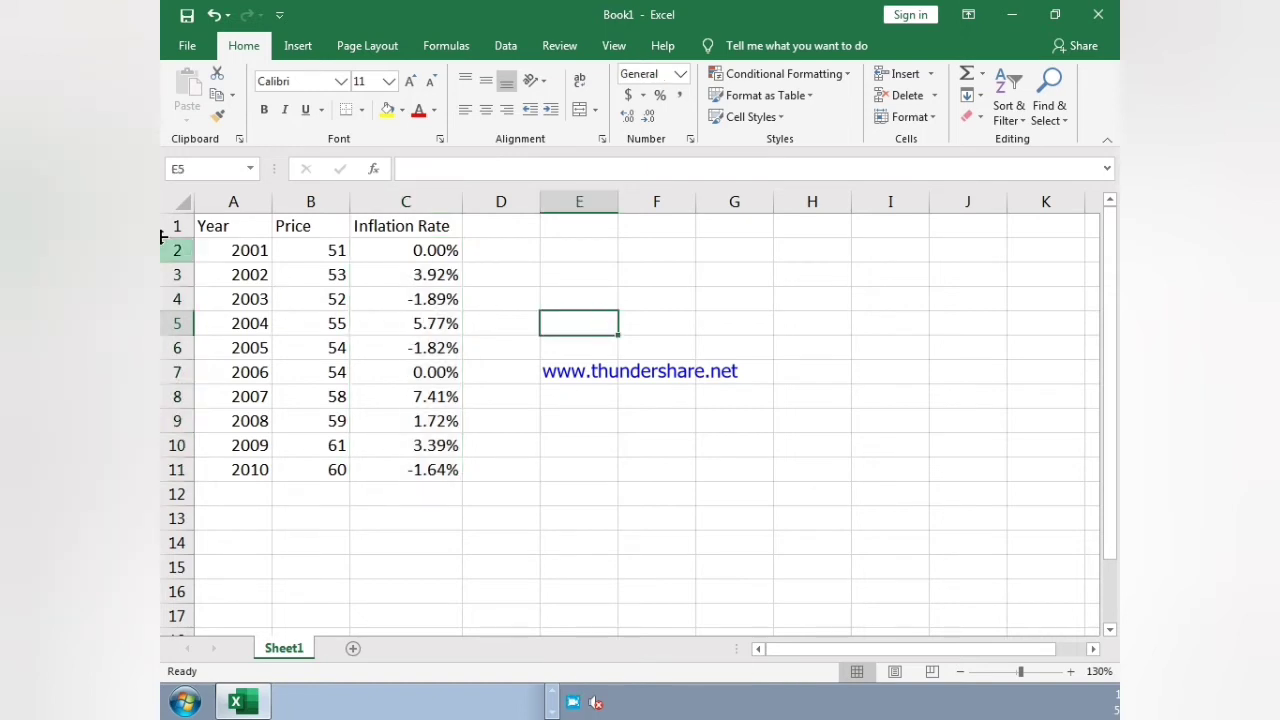
left_click_drag(217, 227, 371, 223)
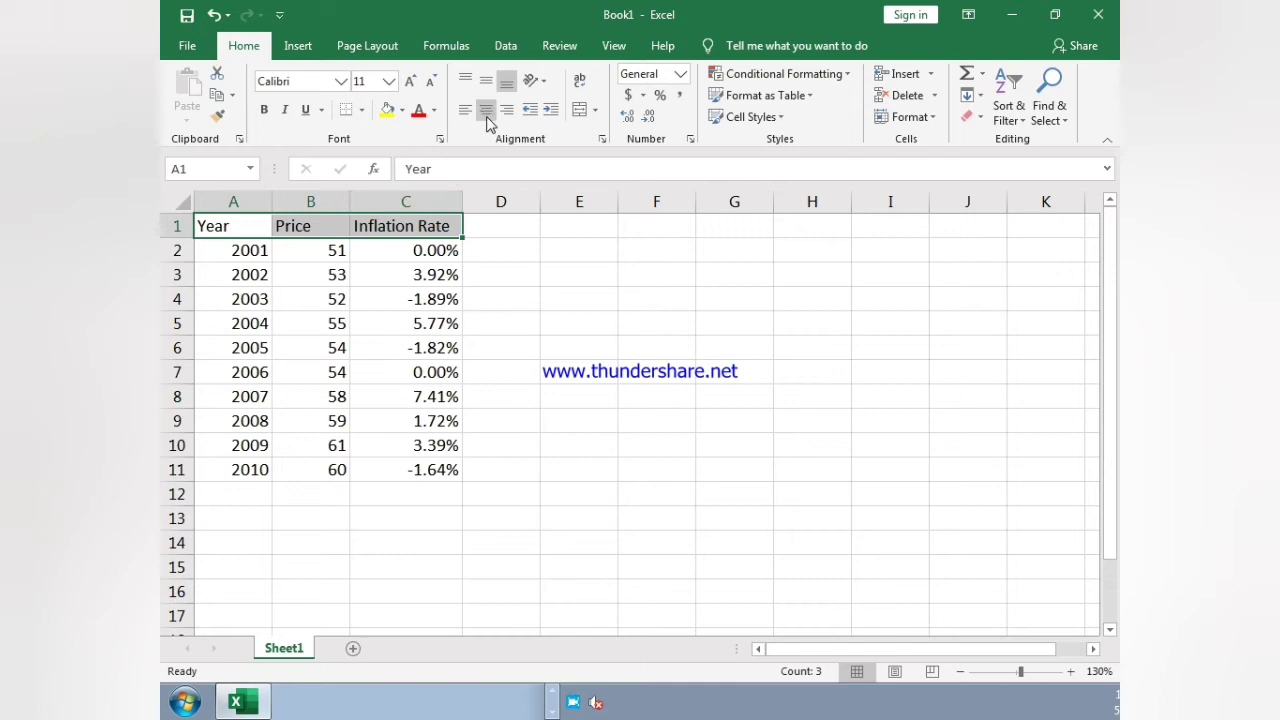
left_click_drag(243, 230, 394, 468)
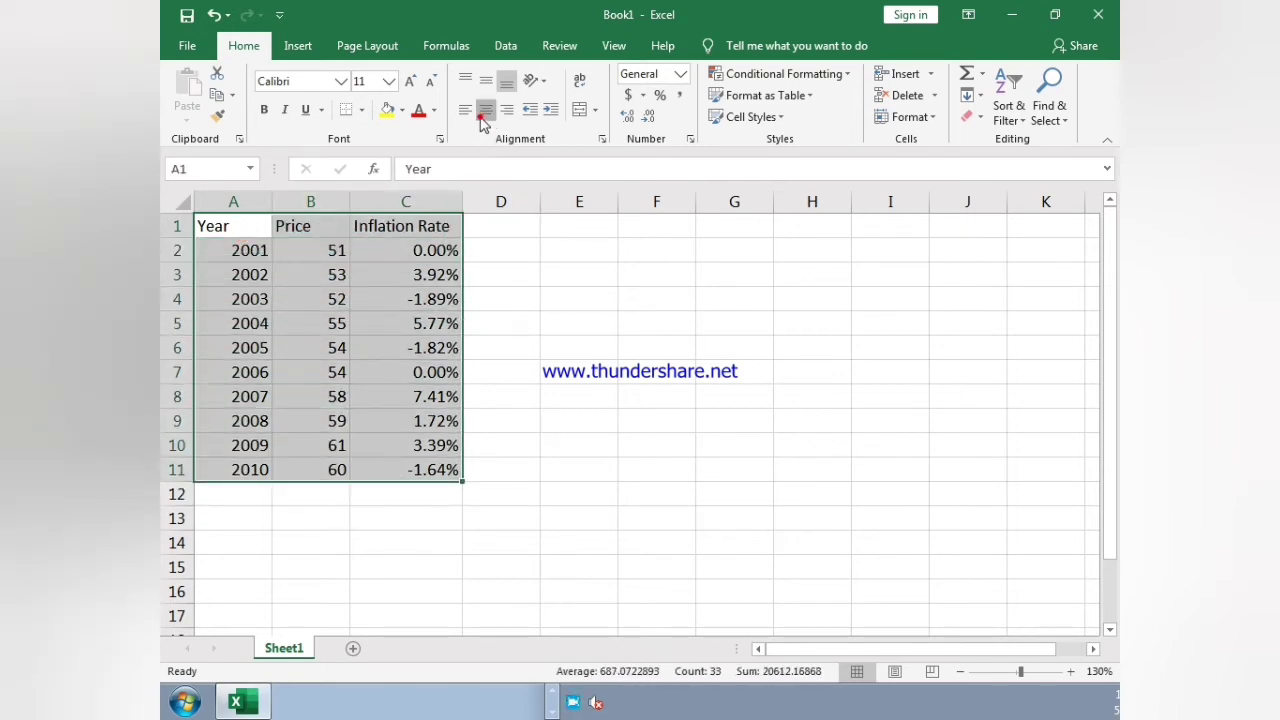
left_click(485, 110)
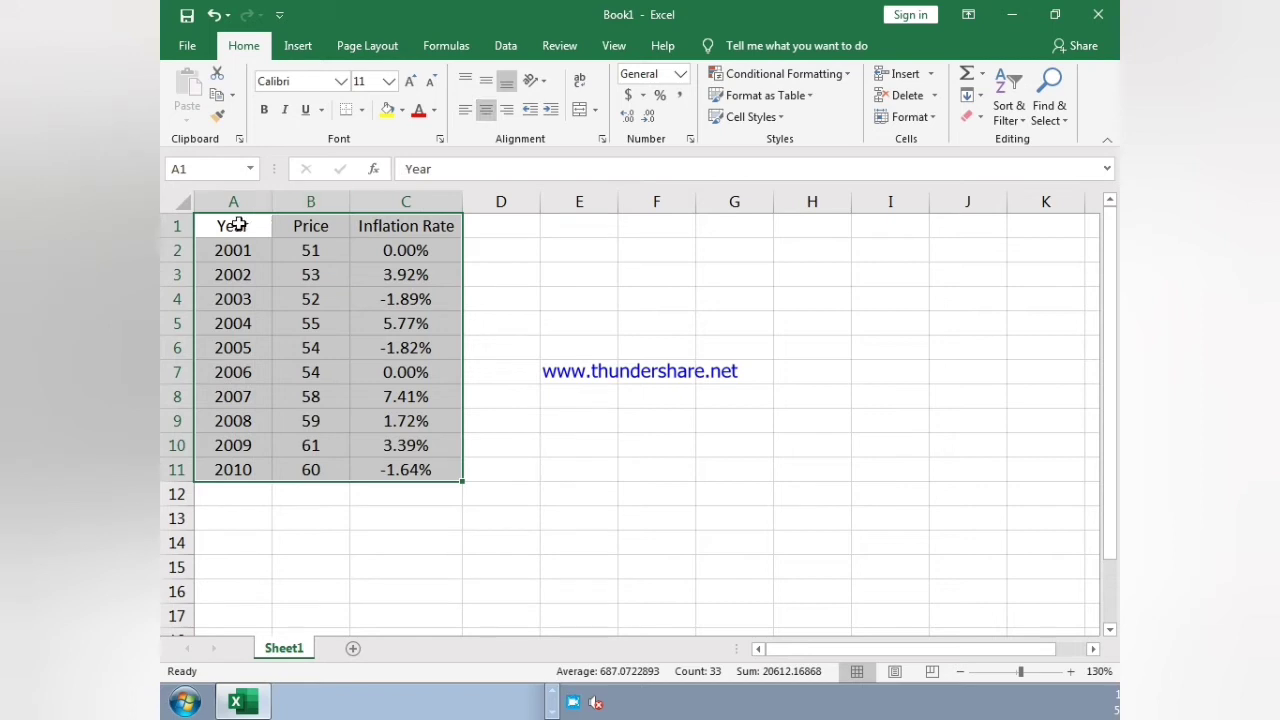
left_click_drag(240, 224, 395, 226)
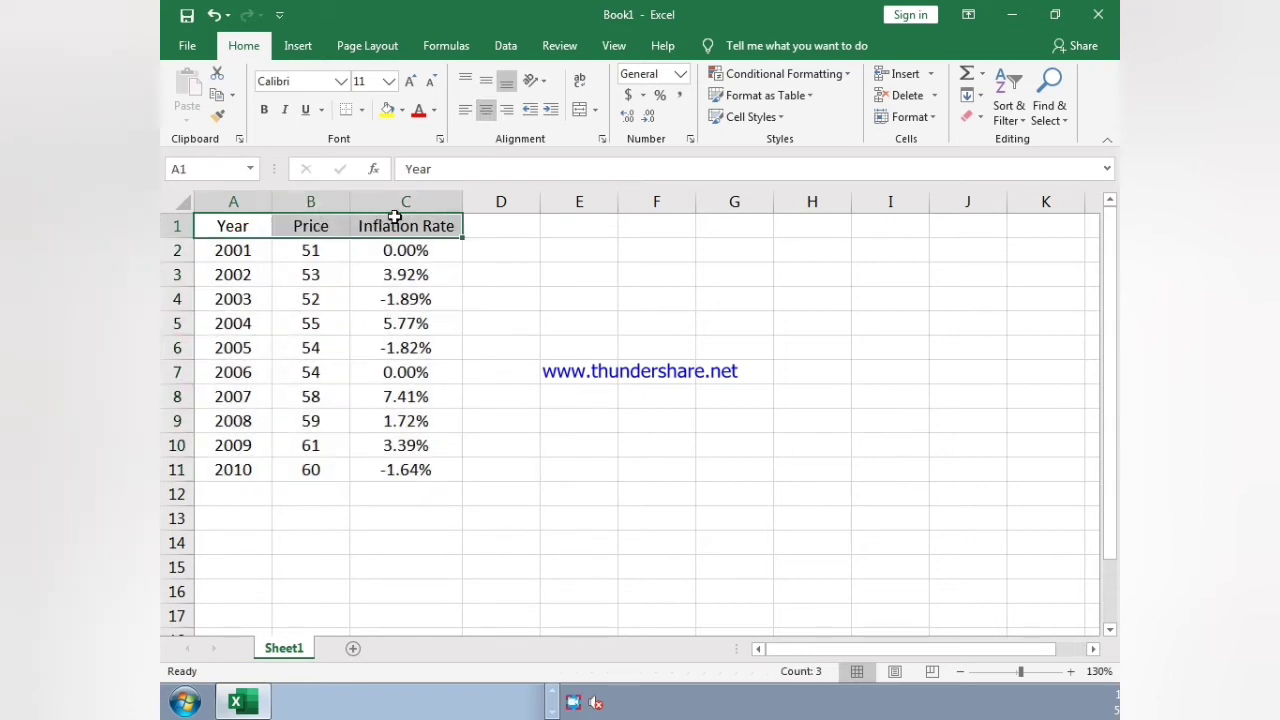
left_click(264, 110)
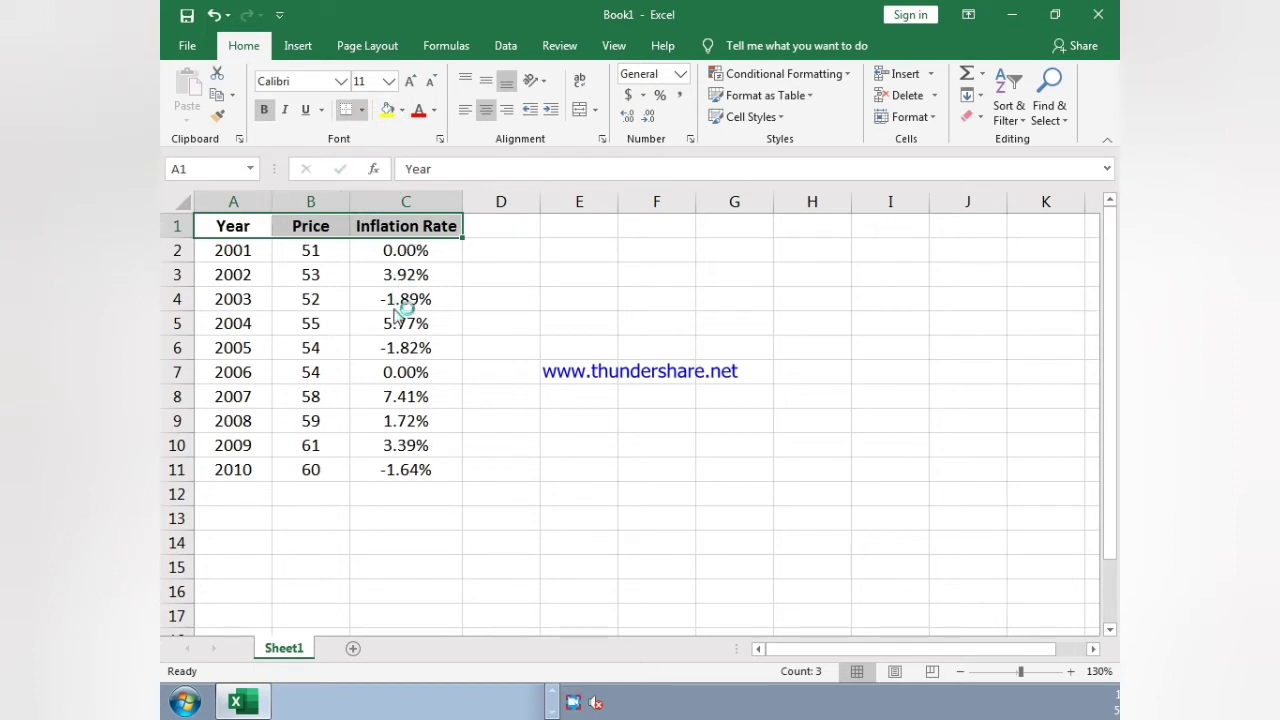
Step: Apply All Borders to every cell from A1 to C11
left_click(238, 226)
left_click_drag(238, 226, 417, 463)
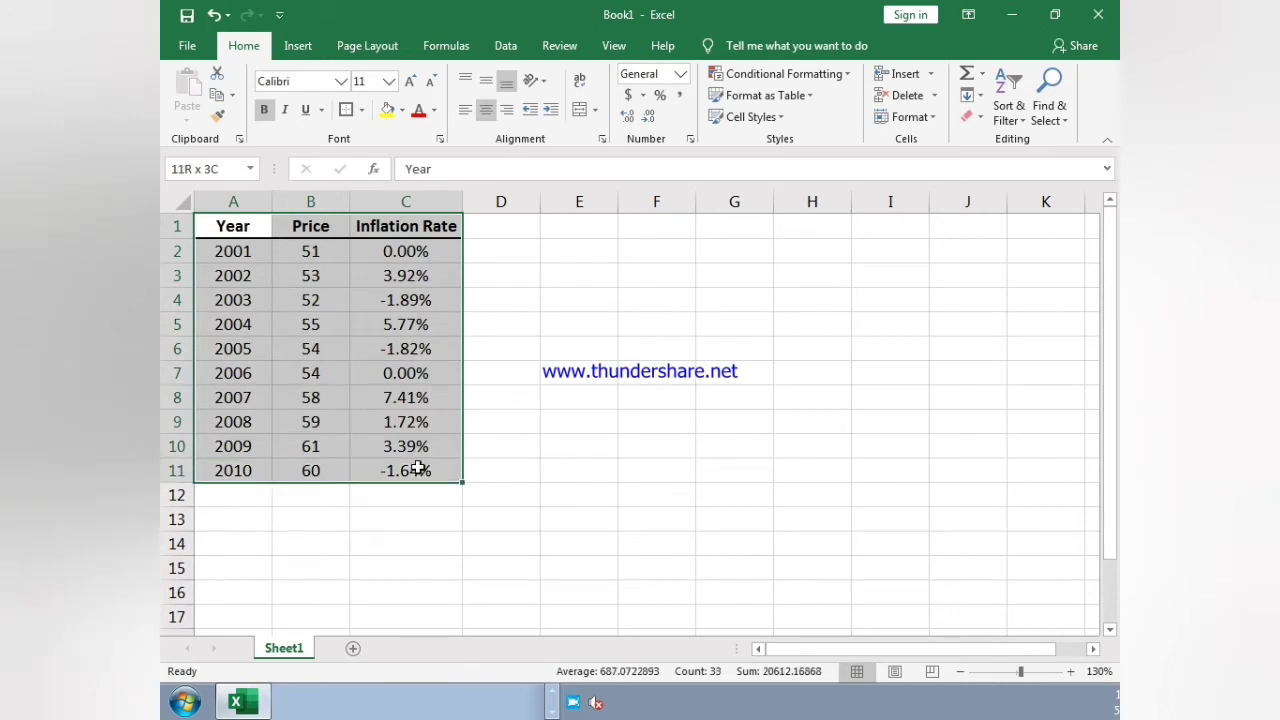
left_click(346, 109)
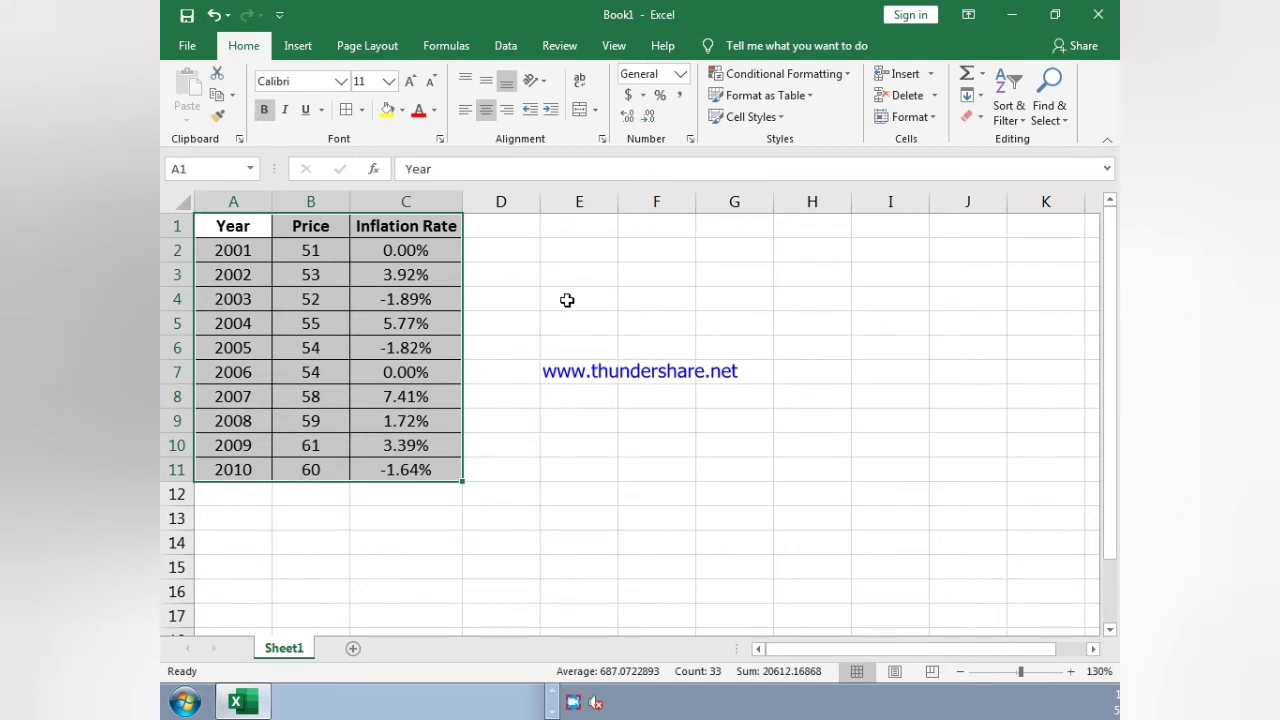
left_click(578, 300)
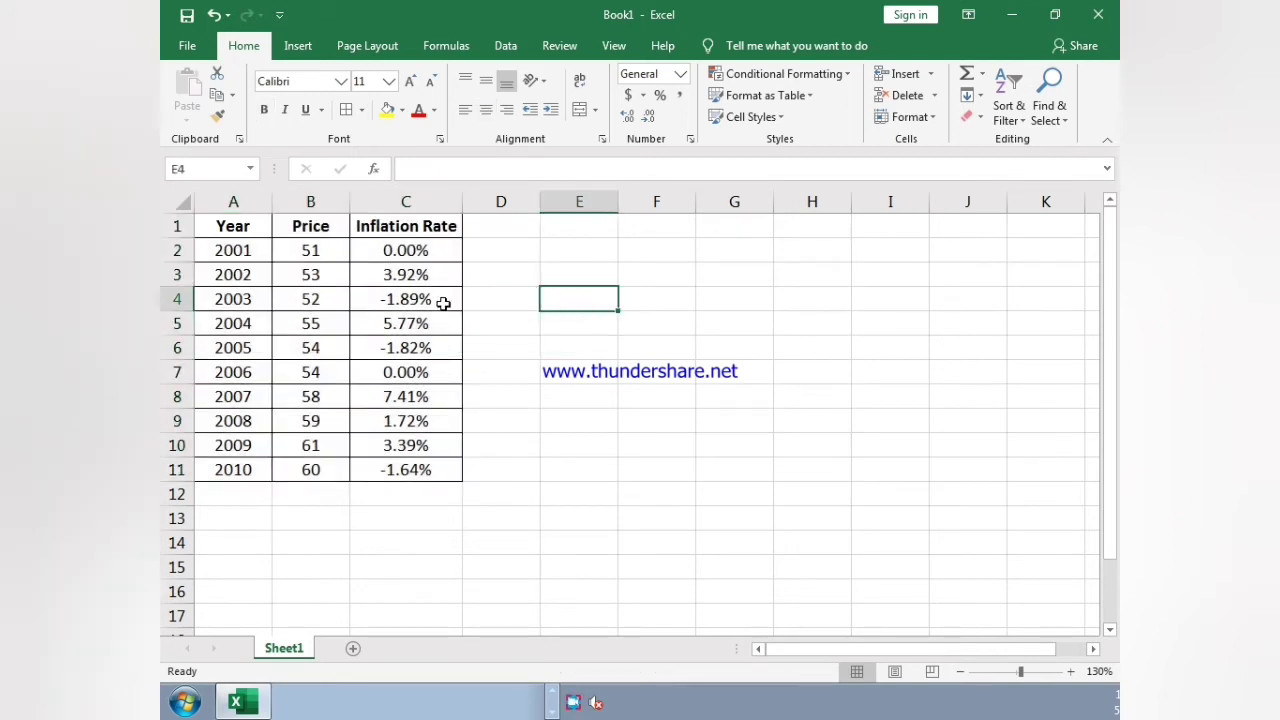
Step: Select the Year and Inflation Rate columns and insert a Clustered Column chart
left_click_drag(241, 220, 230, 459)
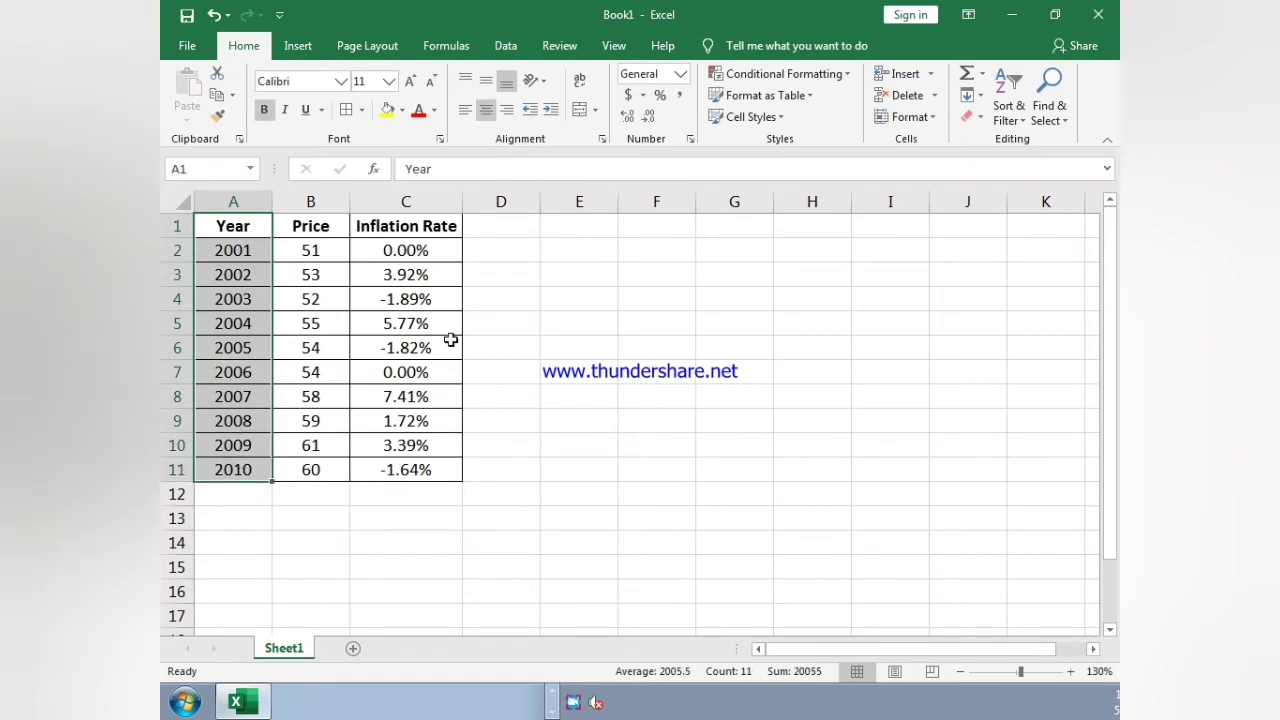
left_click(413, 225, "ctrl")
left_click_drag(413, 225, 423, 460)
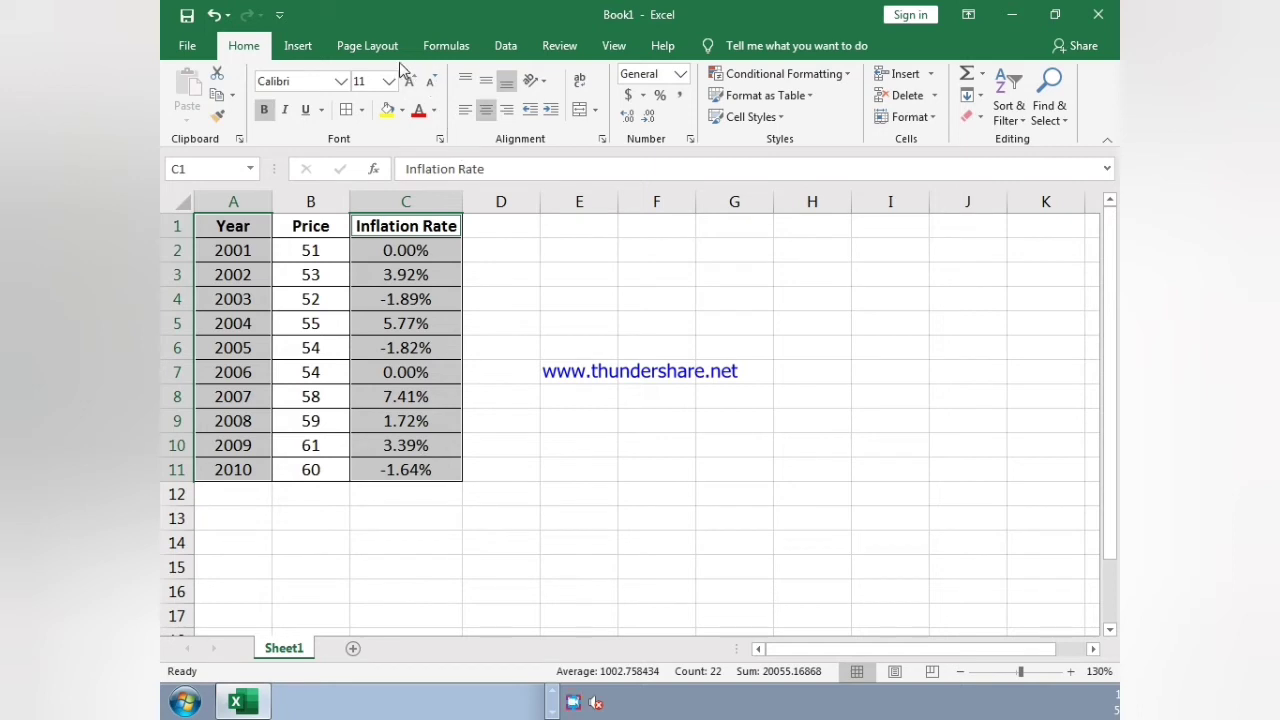
left_click(298, 46)
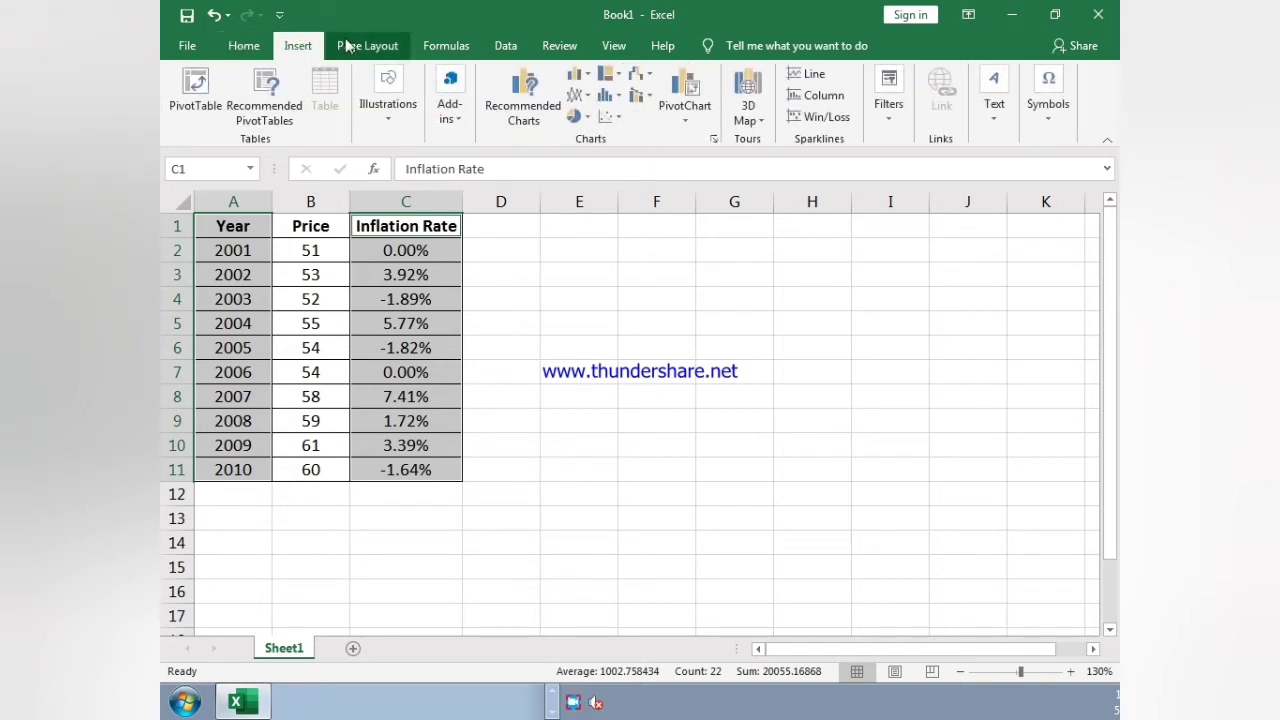
left_click(588, 80)
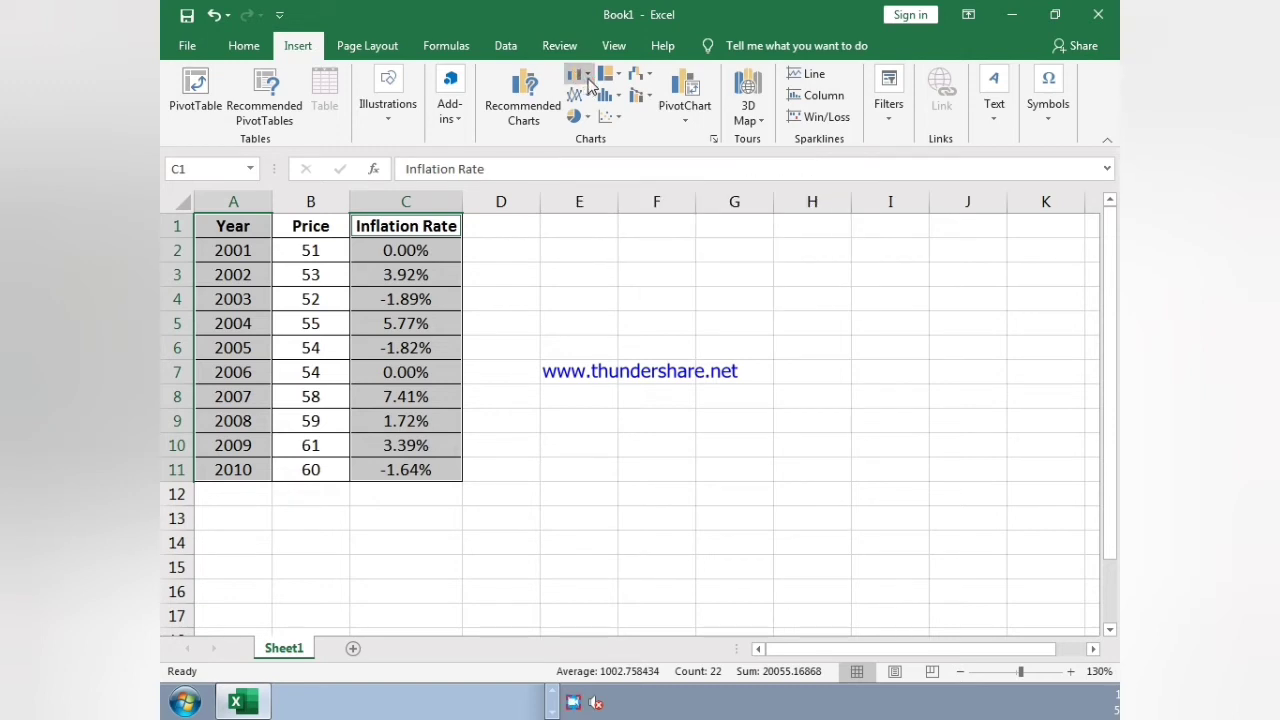
left_click(592, 118)
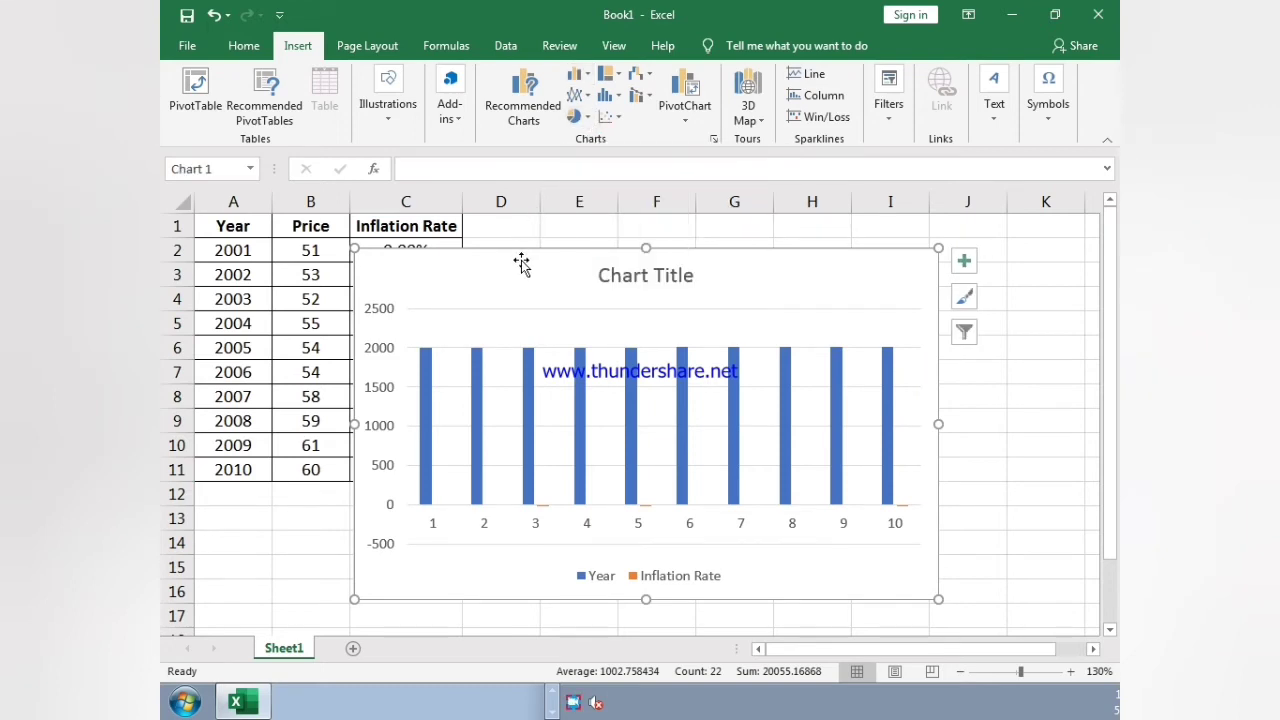
Step: Move the chart beside the table and switch it to the per-year Clustered Column variant
left_click_drag(520, 251, 629, 257)
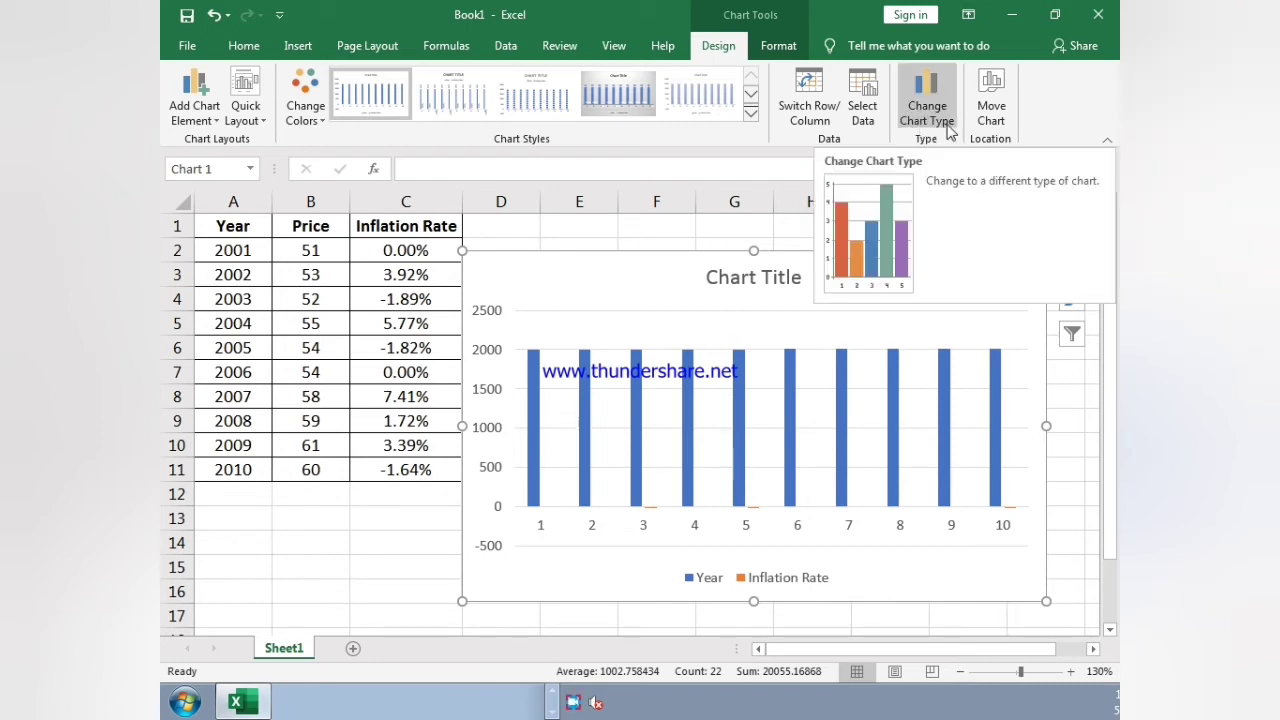
left_click(940, 125)
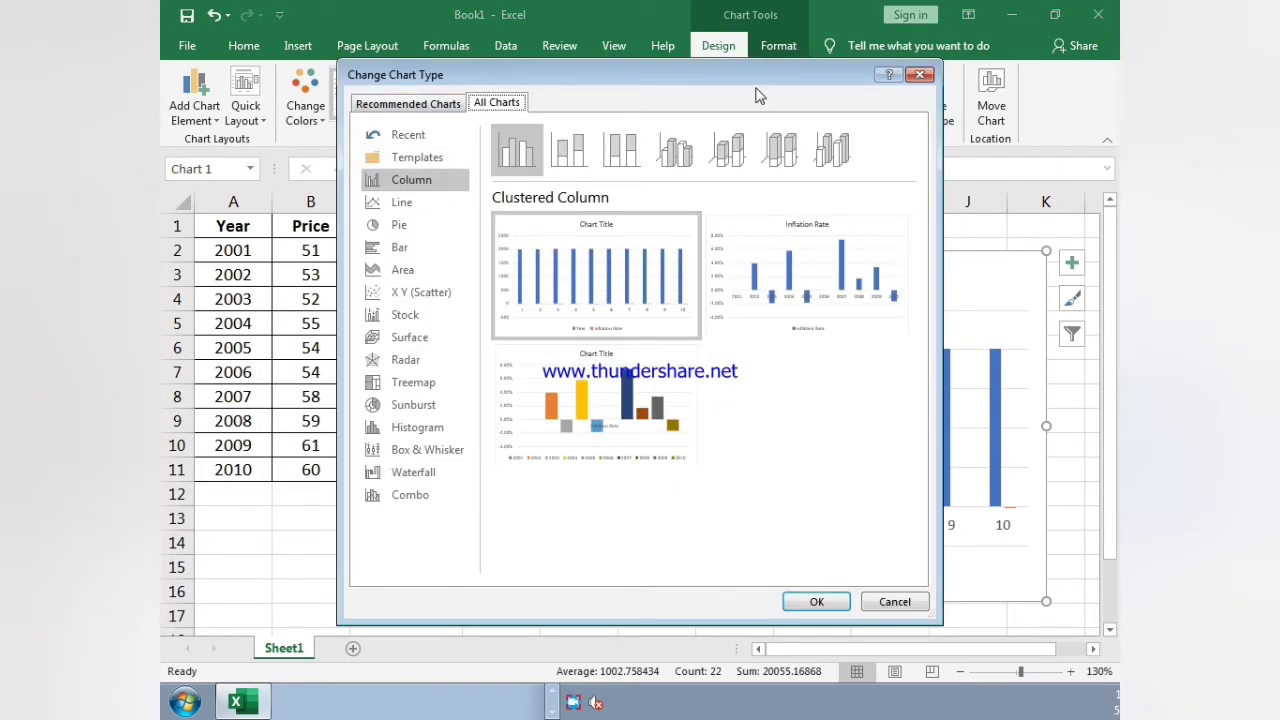
mouse_move(742, 318)
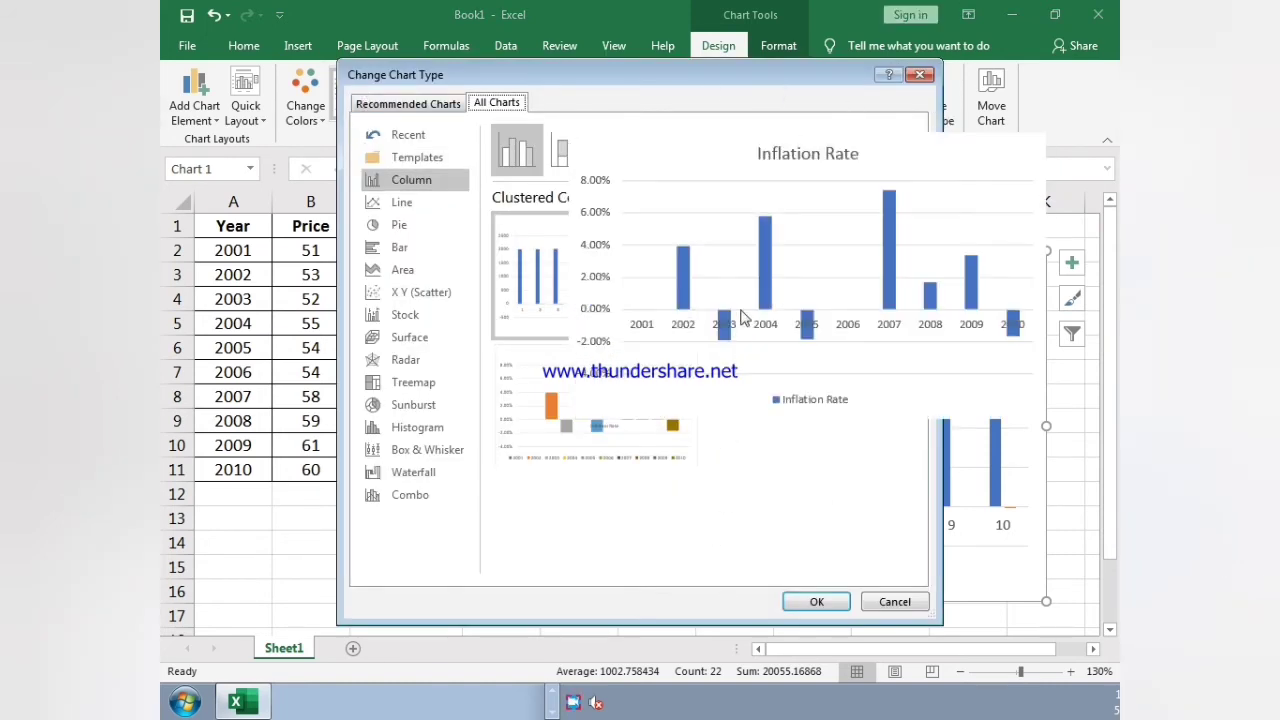
mouse_move(649, 286)
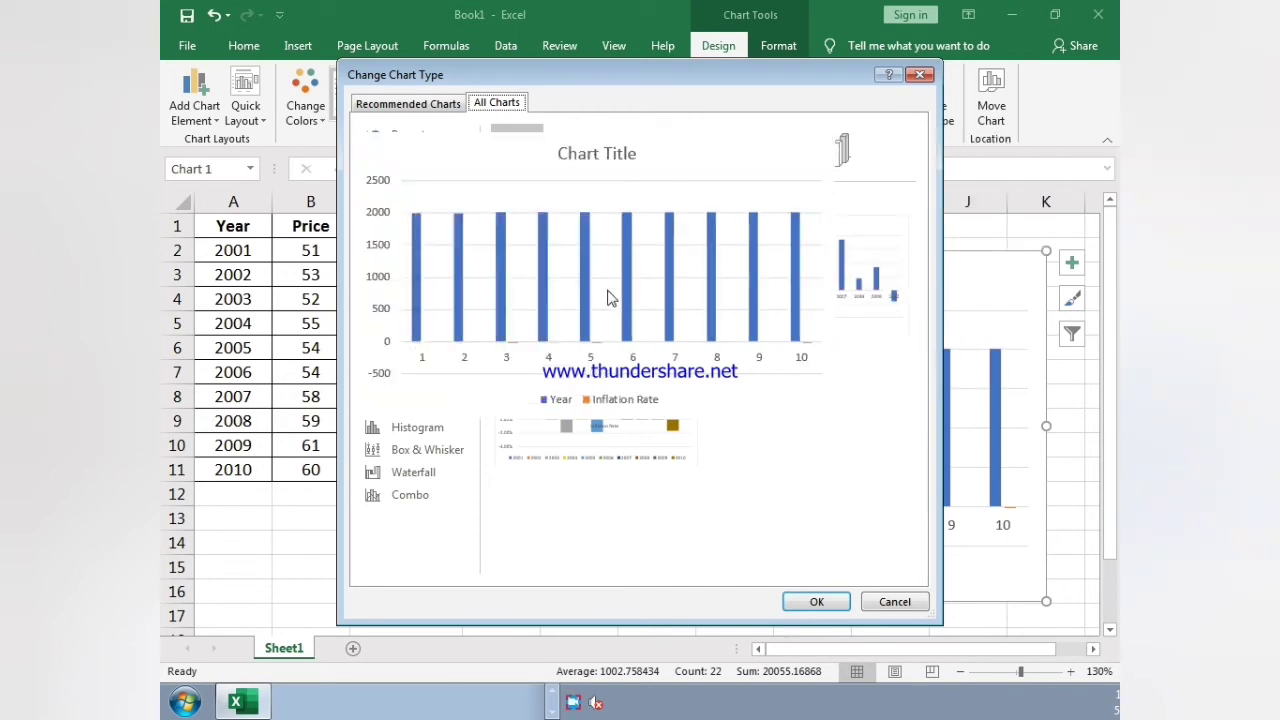
mouse_move(610, 424)
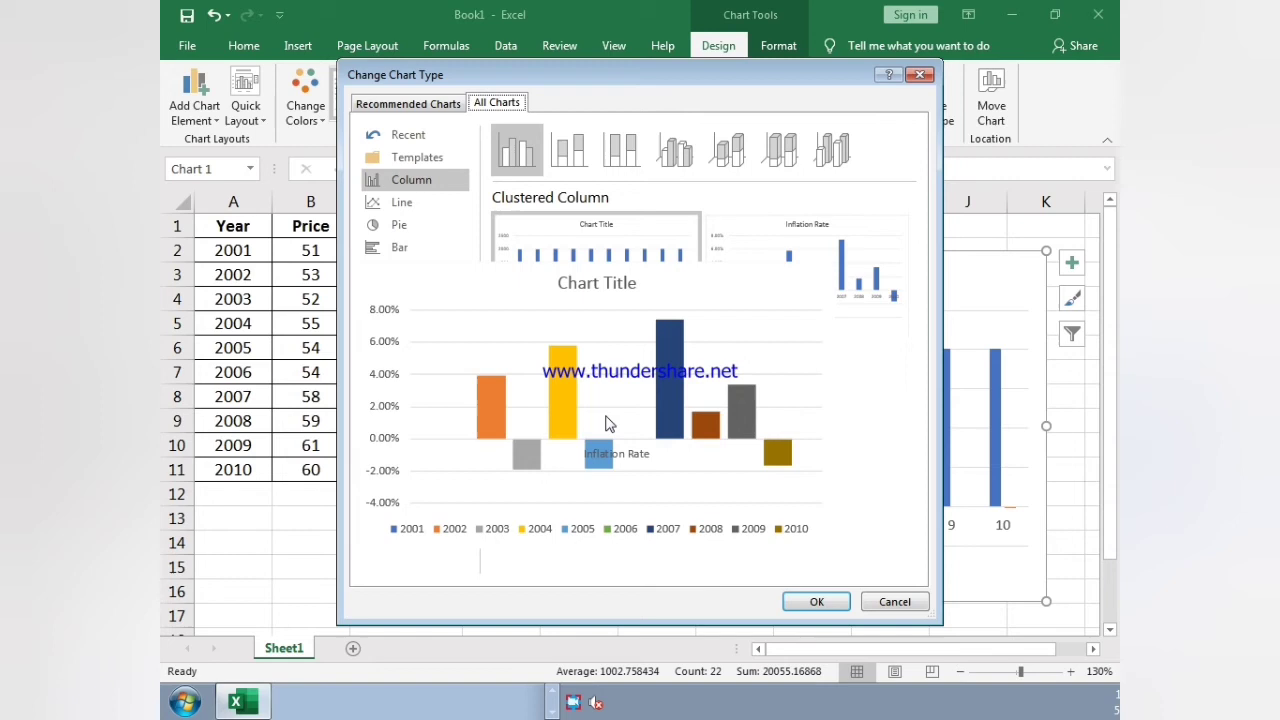
left_click(610, 424)
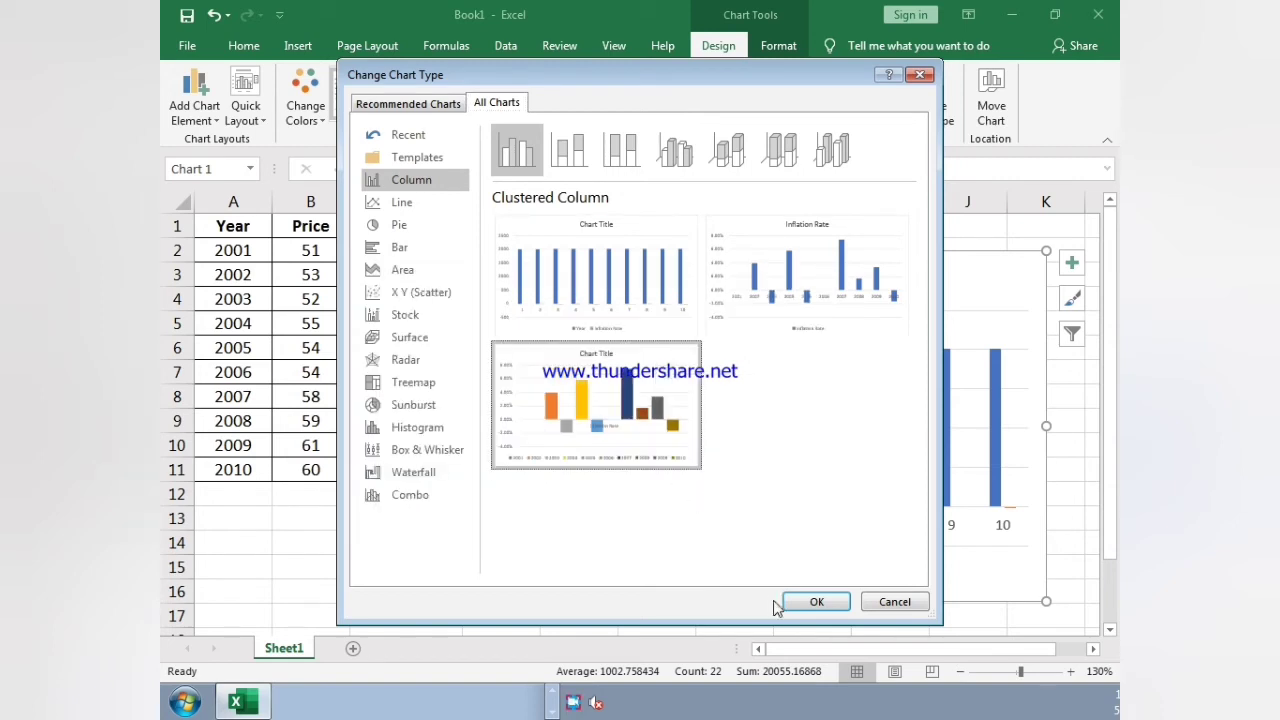
left_click(812, 603)
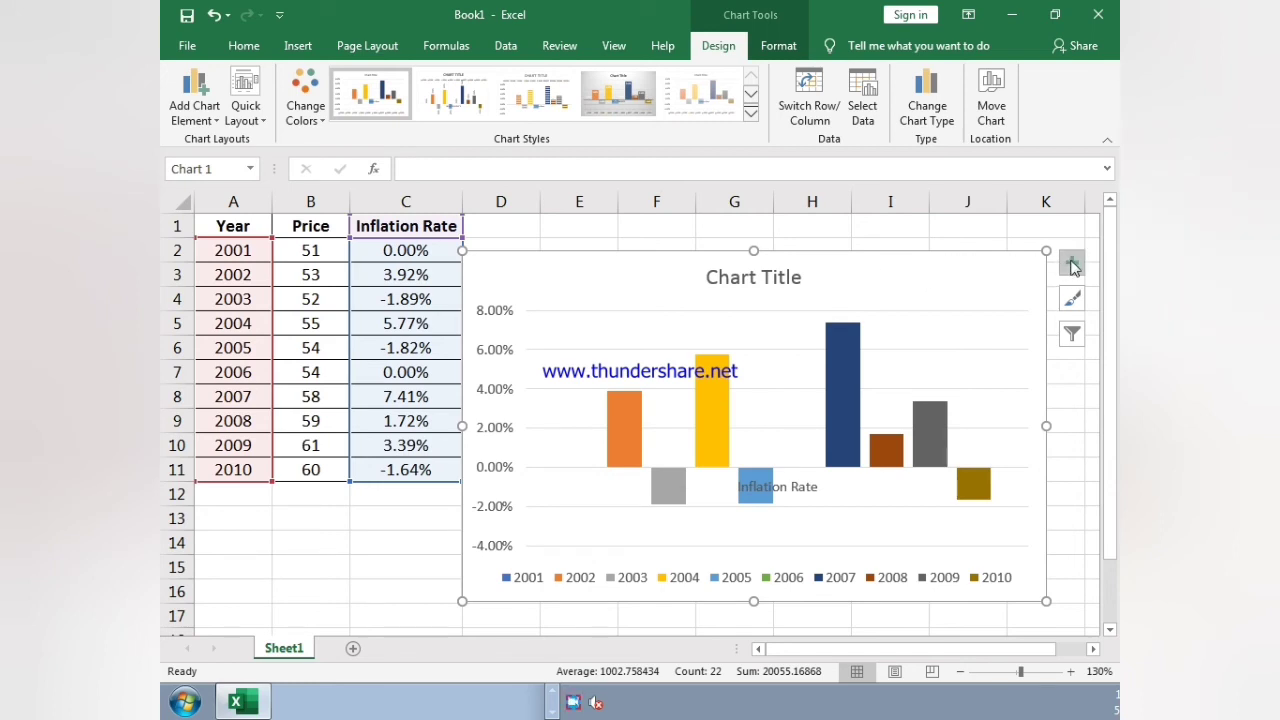
Step: Turn on Data Labels so each column shows its inflation percentage
left_click(1072, 264)
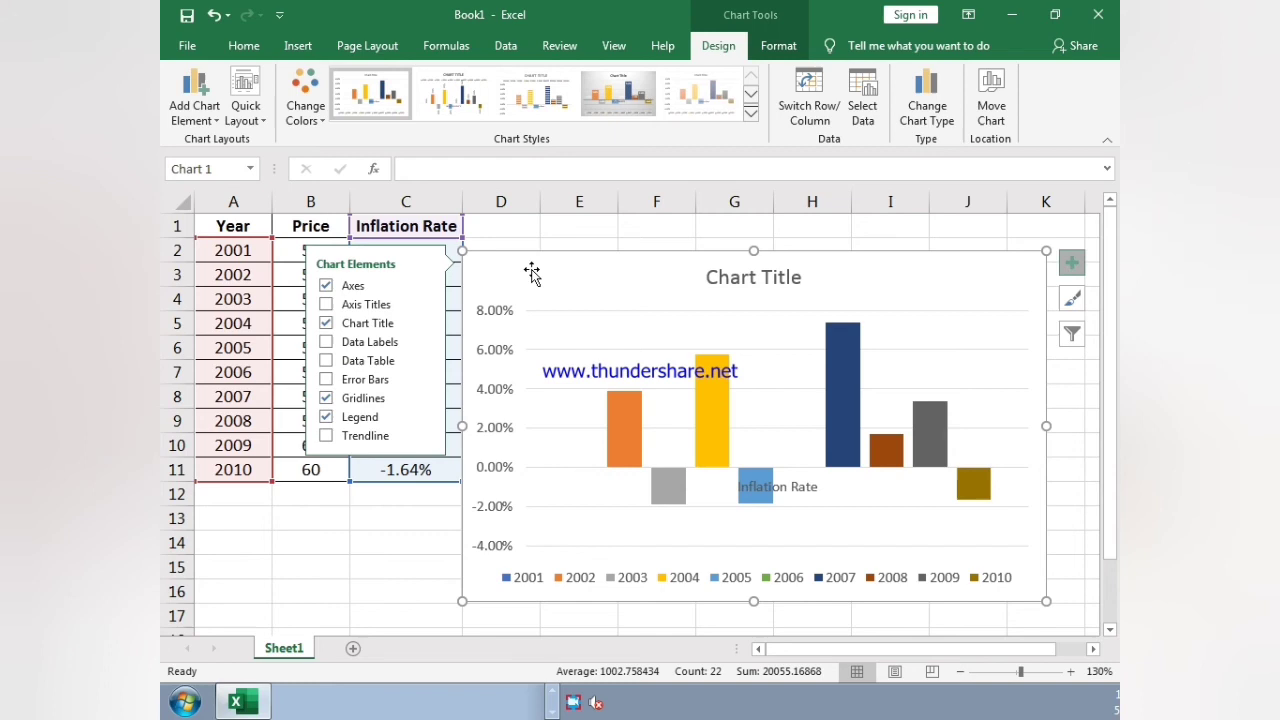
left_click(352, 305)
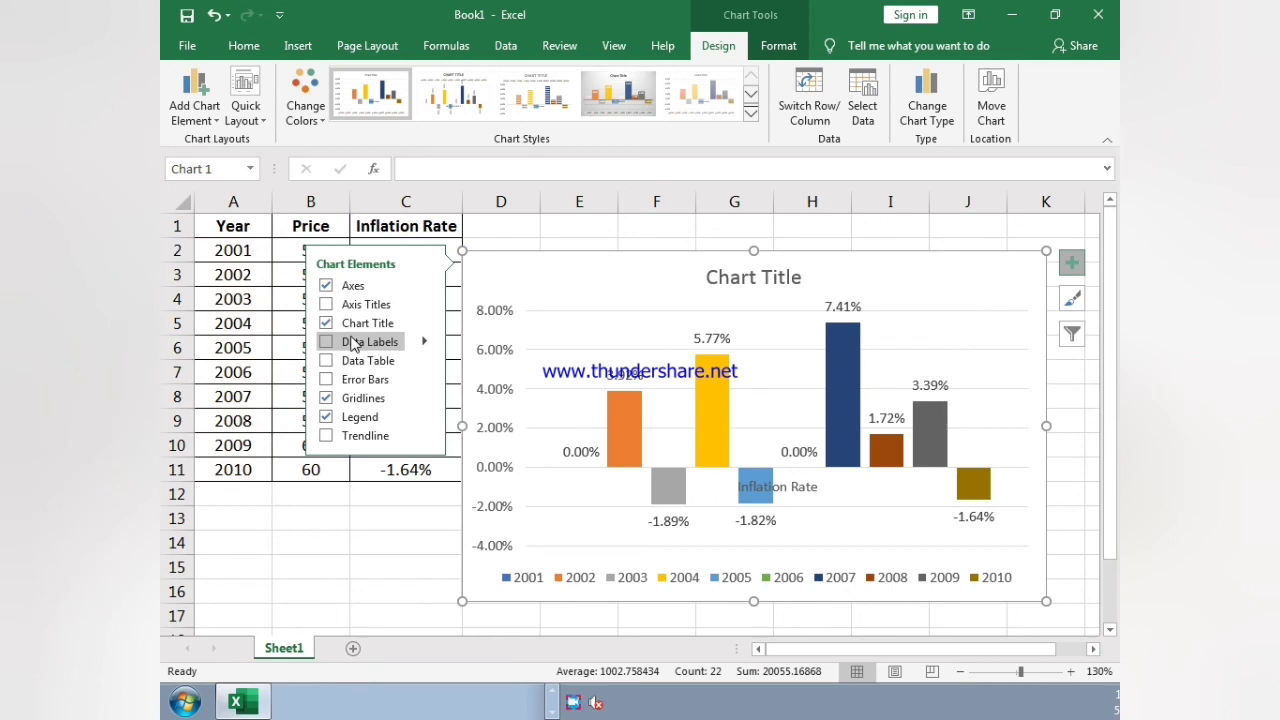
left_click(352, 342)
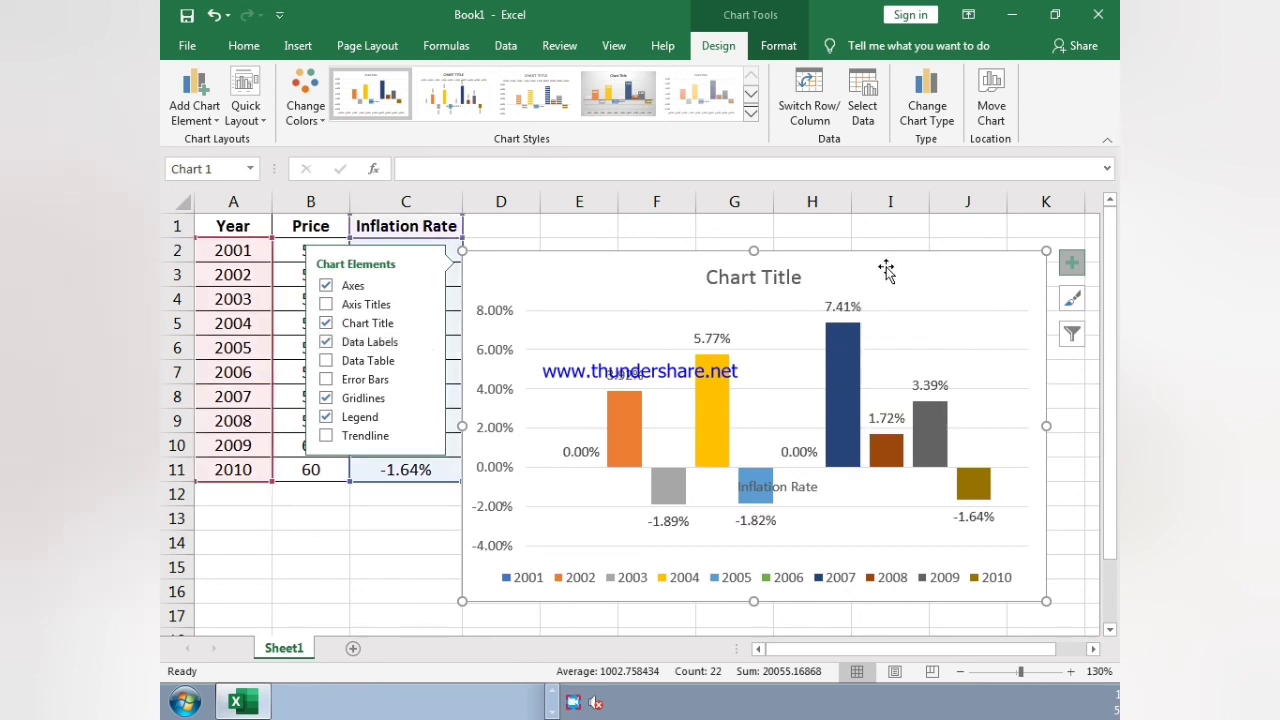
left_click(891, 229)
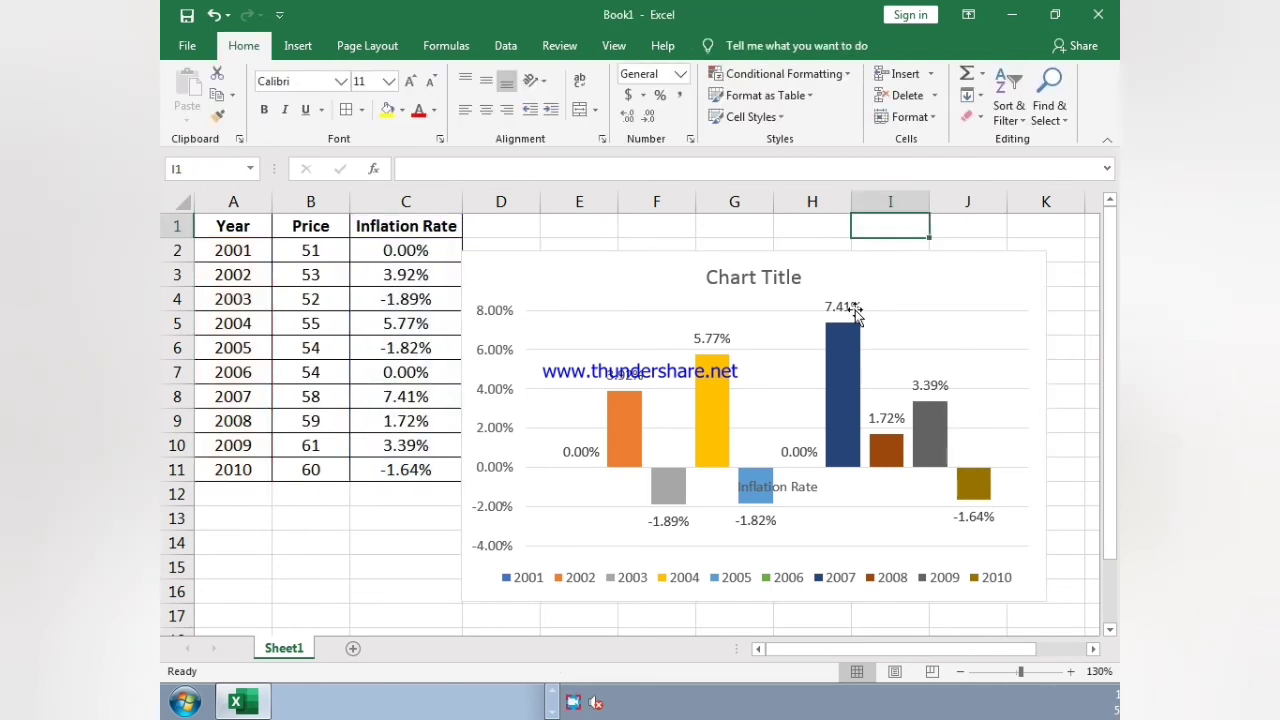
Step: Replace the placeholder chart title with 'Inflation Analysis'
left_click(768, 281)
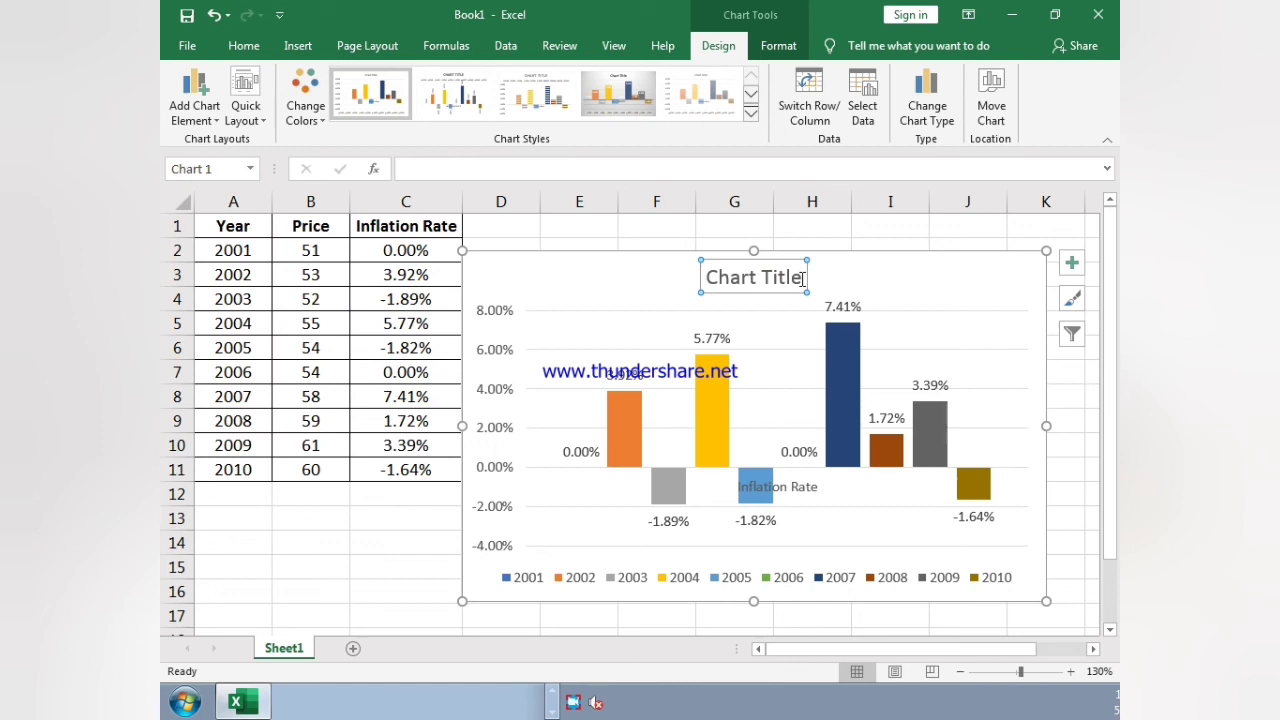
left_click_drag(802, 280, 740, 280)
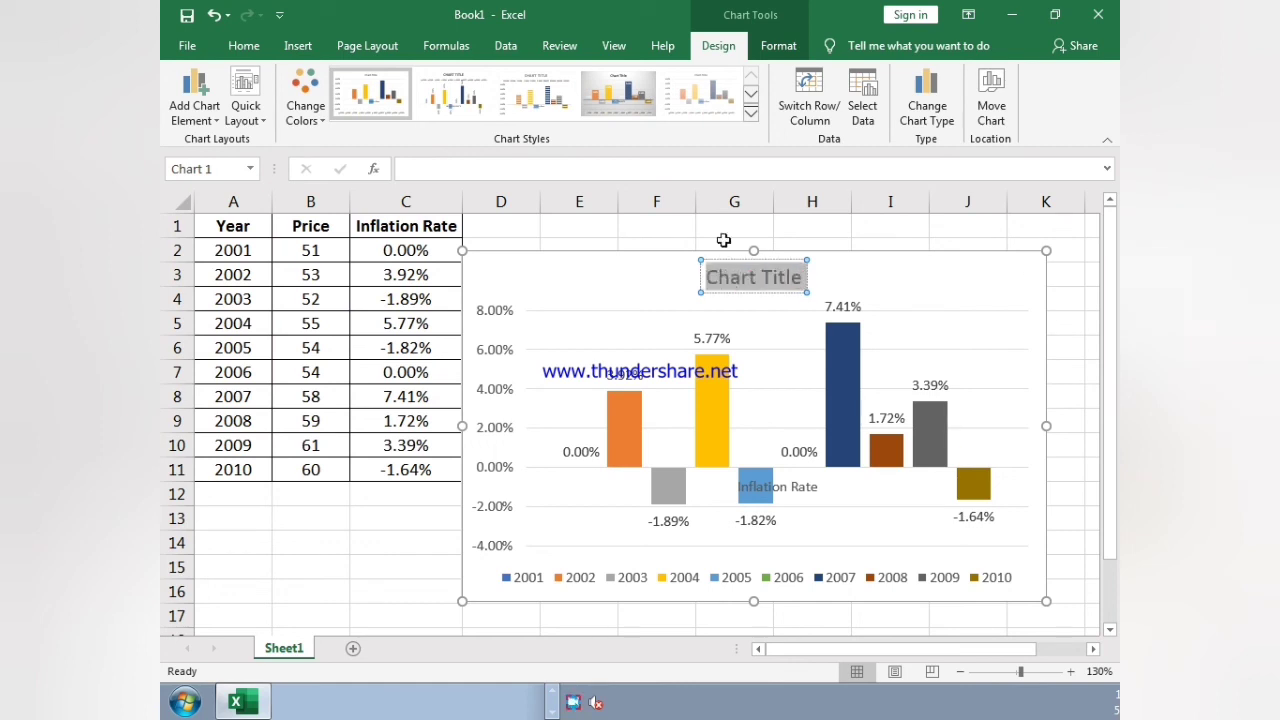
type("Inflati")
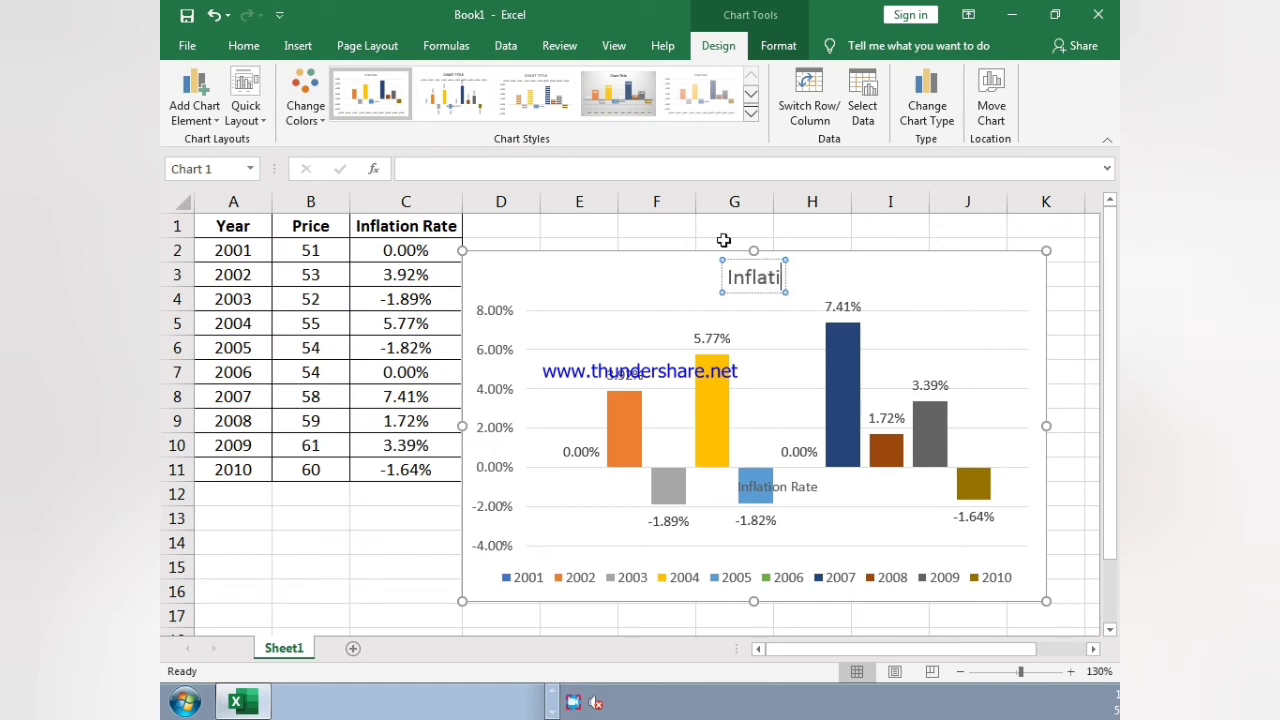
type("on R")
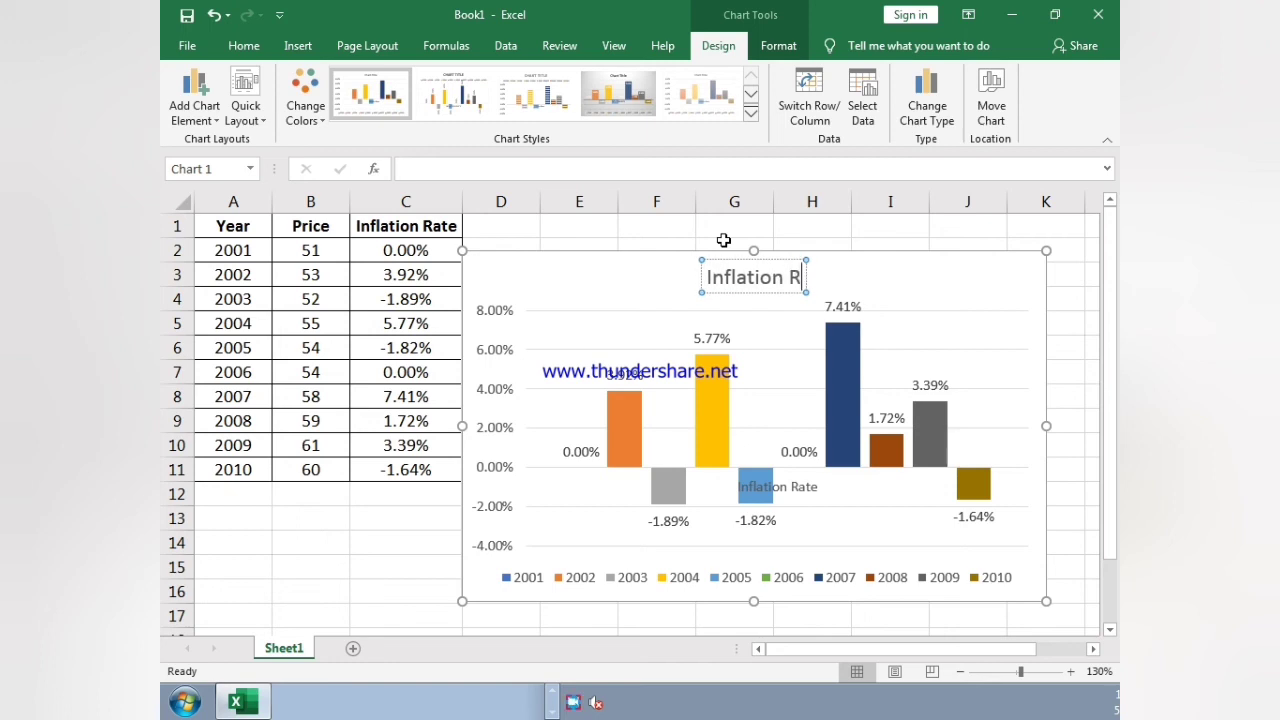
key("BackSpace")
type("Analysis")
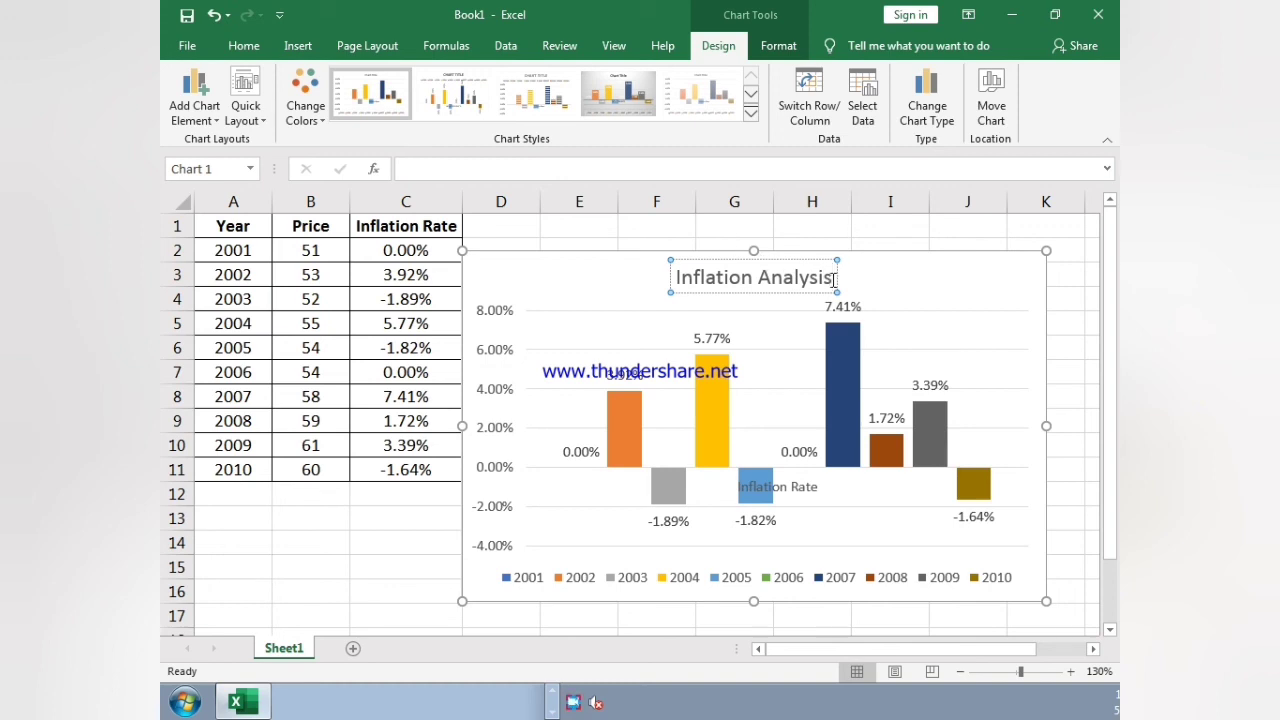
Step: Make the 'Inflation Analysis' title bold and nudge the chart slightly right
left_click_drag(836, 279, 674, 278)
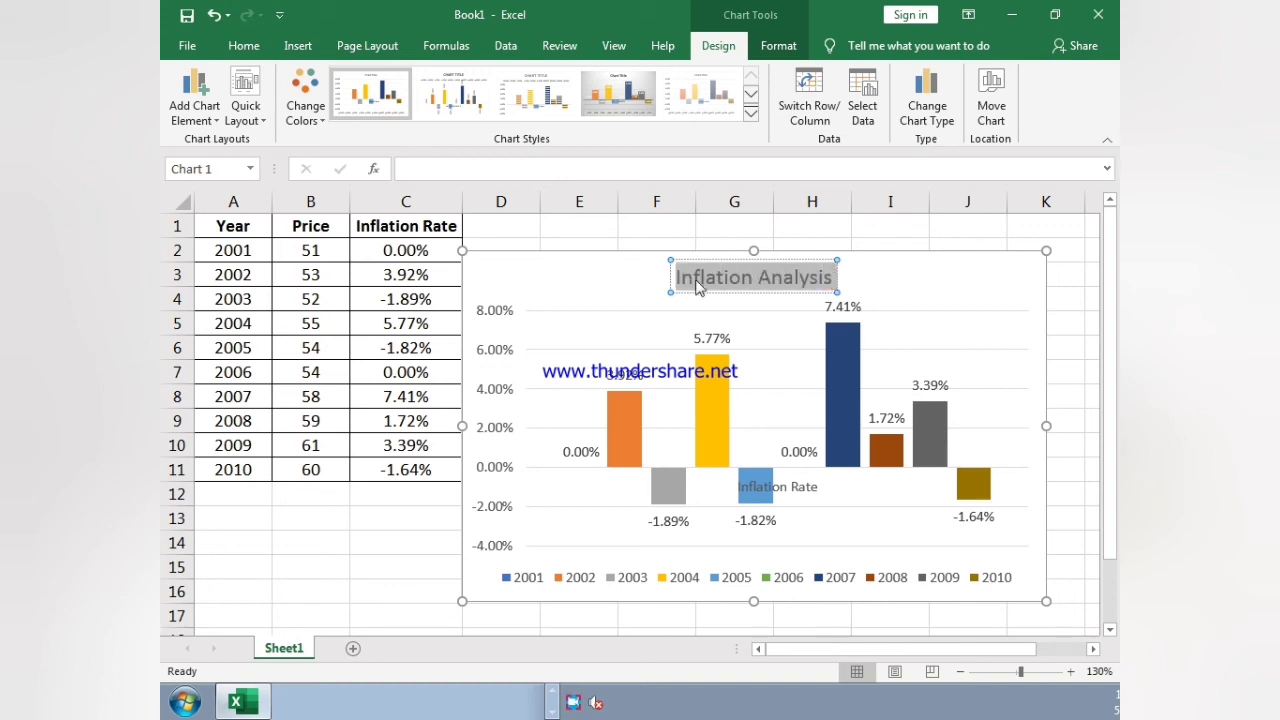
left_click(295, 46)
left_click(266, 48)
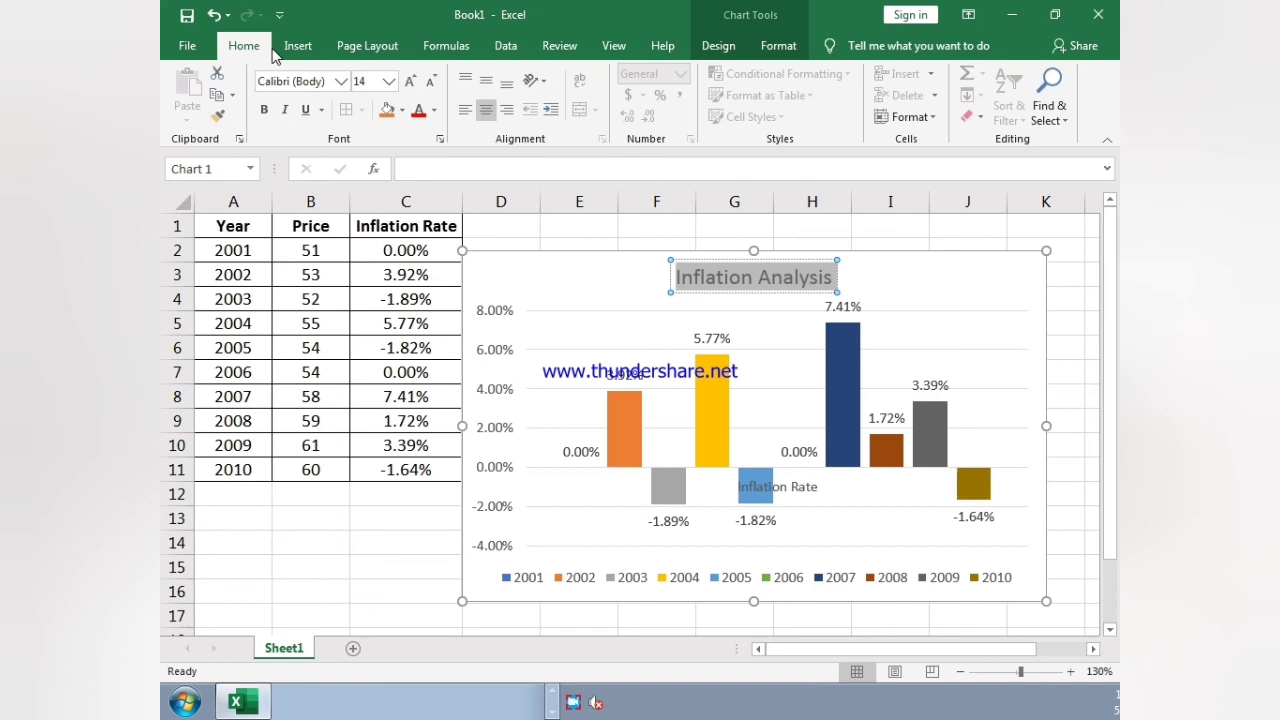
left_click(266, 110)
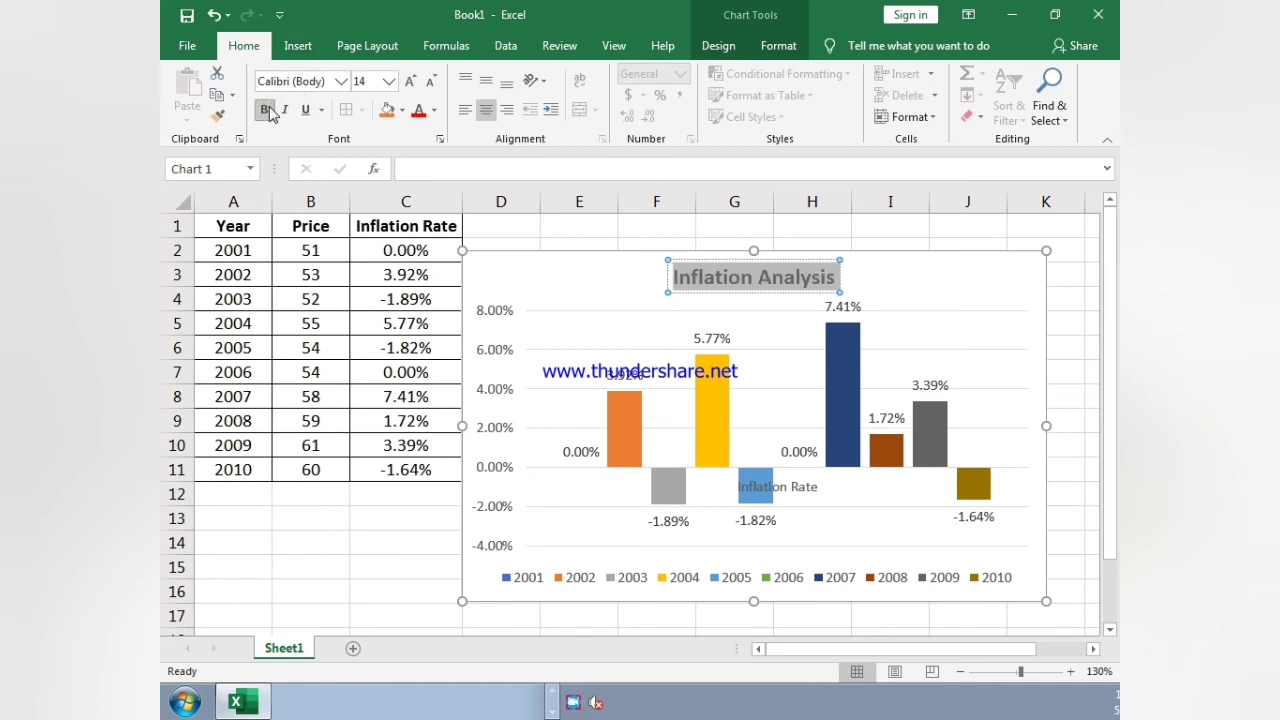
left_click_drag(548, 261, 556, 258)
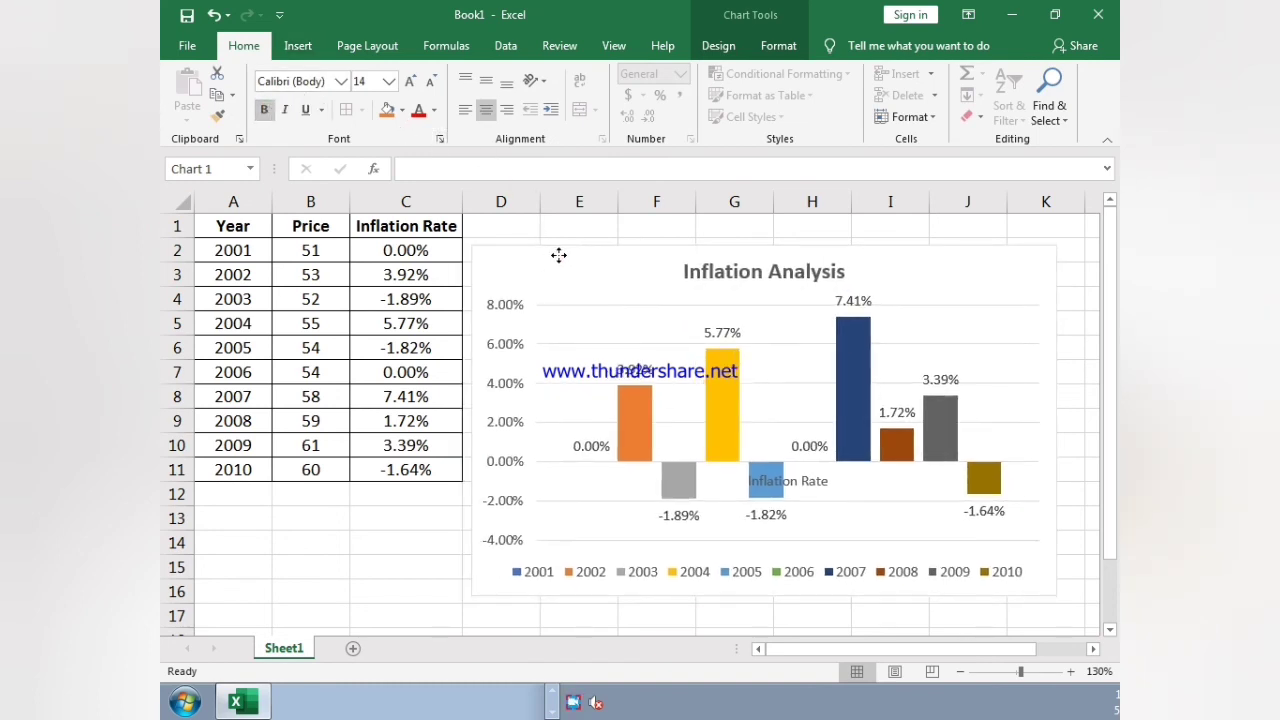
left_click(562, 237)
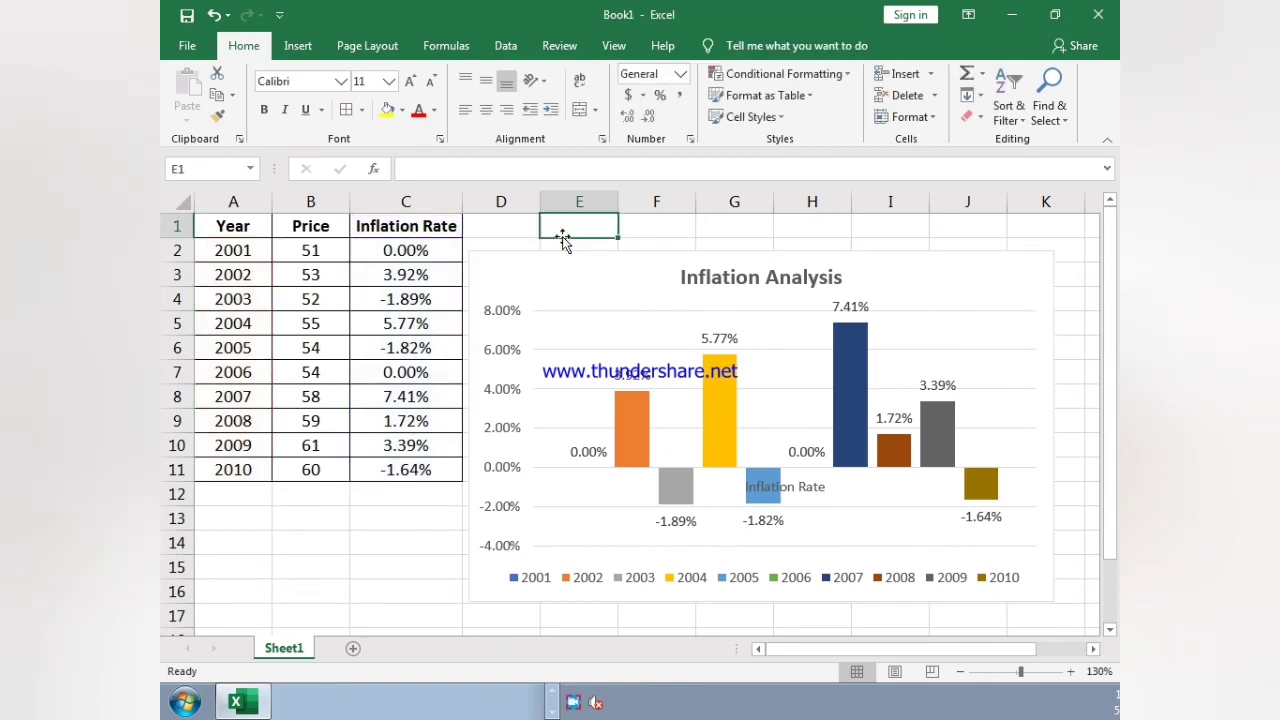